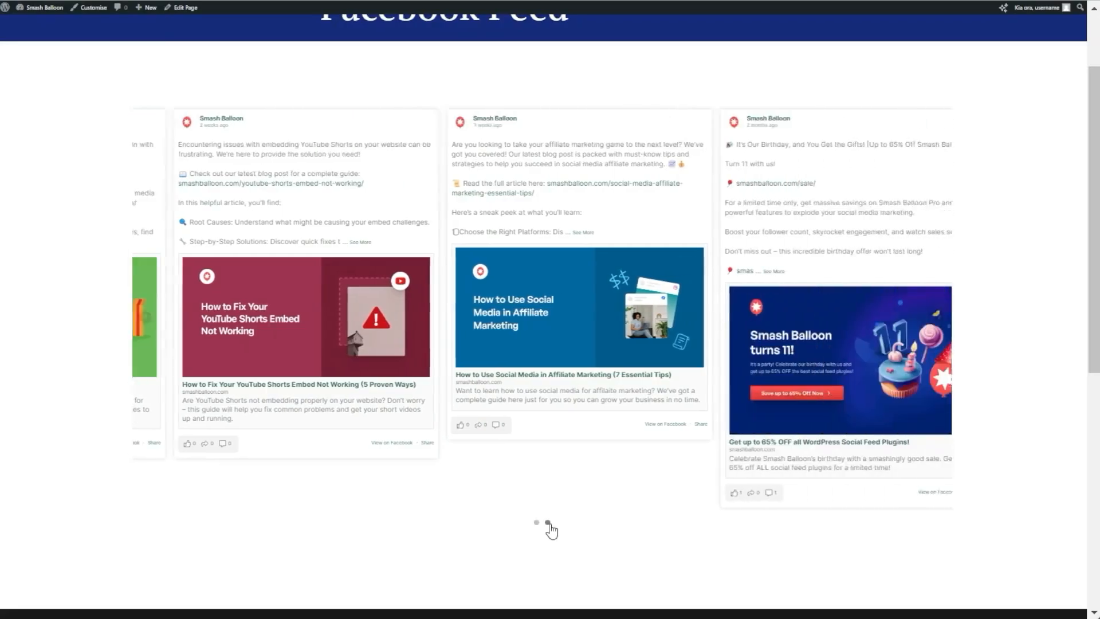
Page the published Facebook feed carousel back to its first set of posts.
{"action": "left_click", "coordinate": [537, 524]}
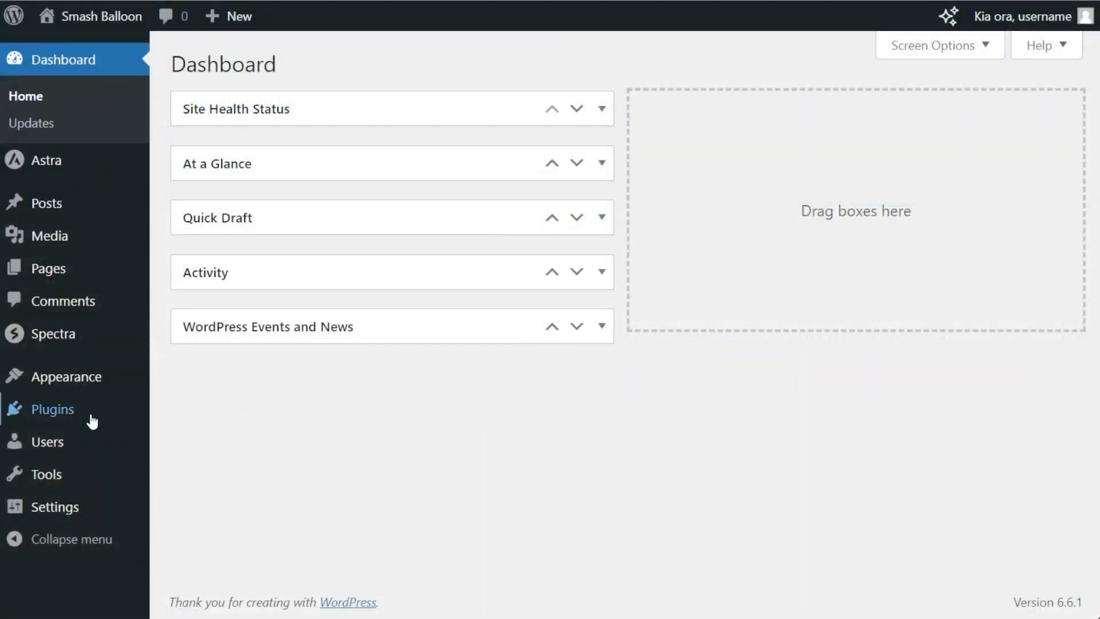
Install the plugin from the uploaded file Custom-Facebook-Feed-WP-Plugin-4.6.4-Elite.zip and activate it.
{"action": "mouse_move", "coordinate": [87, 417]}
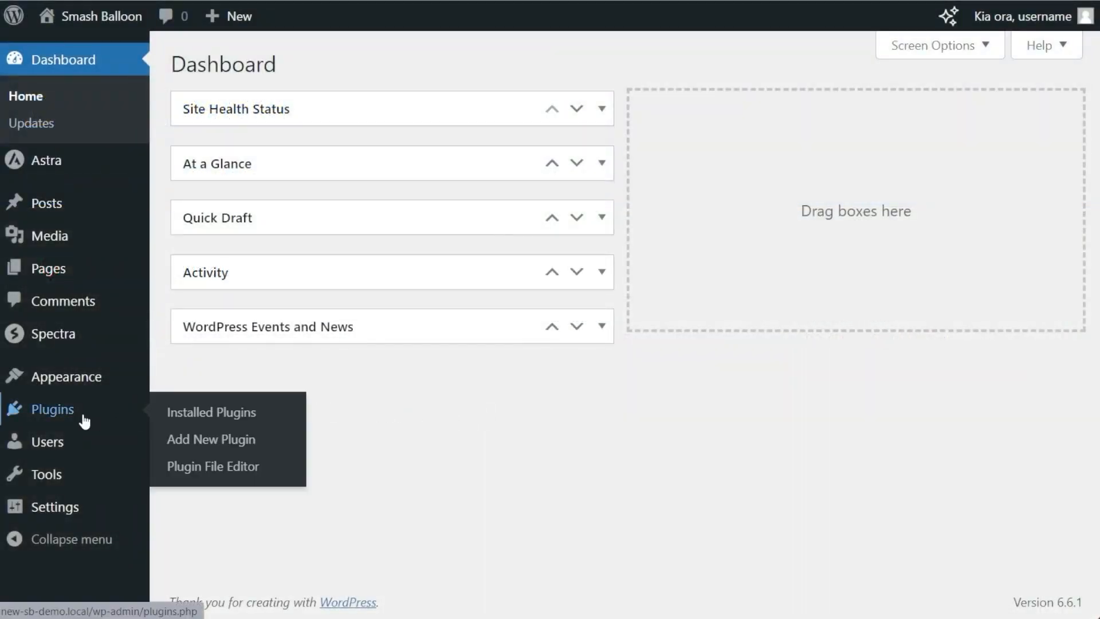
{"action": "left_click", "coordinate": [198, 440]}
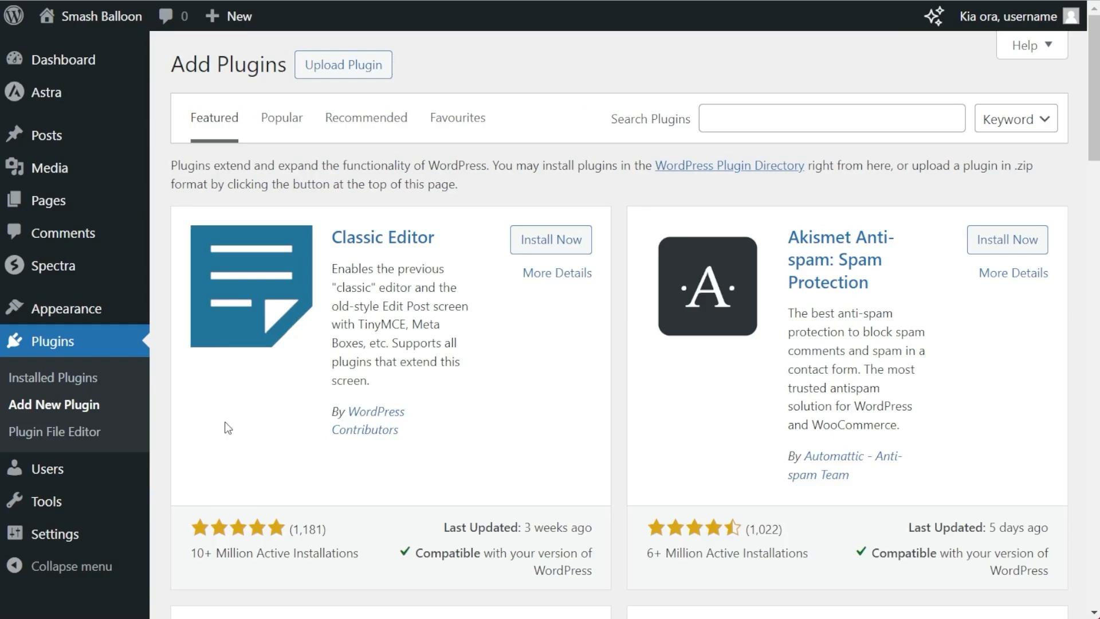
{"action": "left_click", "coordinate": [342, 67]}
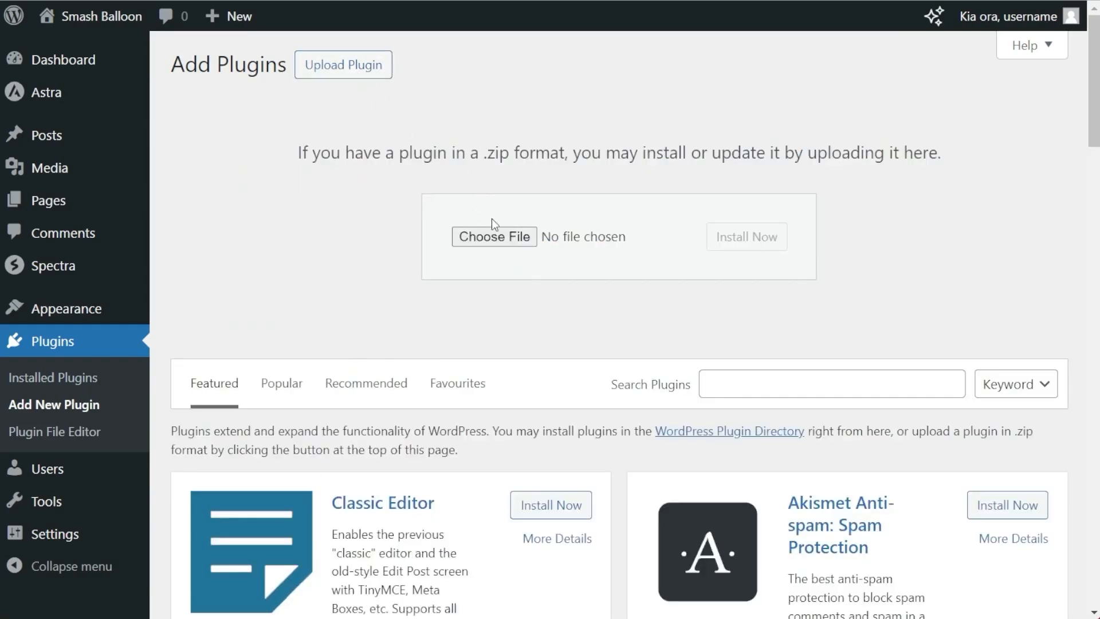
{"action": "left_click", "coordinate": [494, 236]}
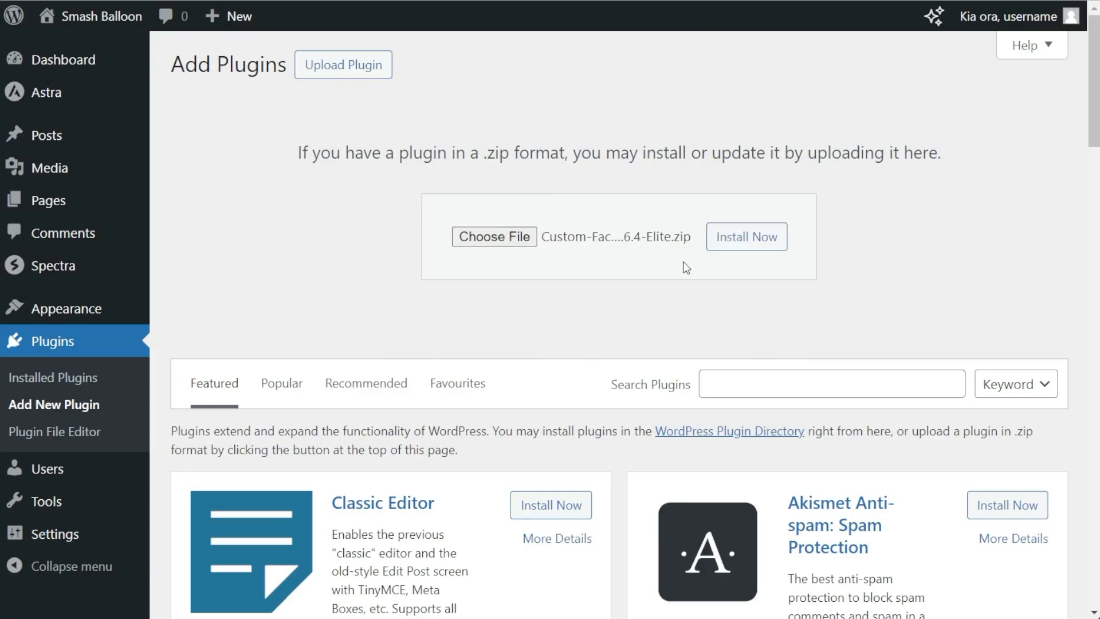
{"action": "left_click", "coordinate": [740, 245]}
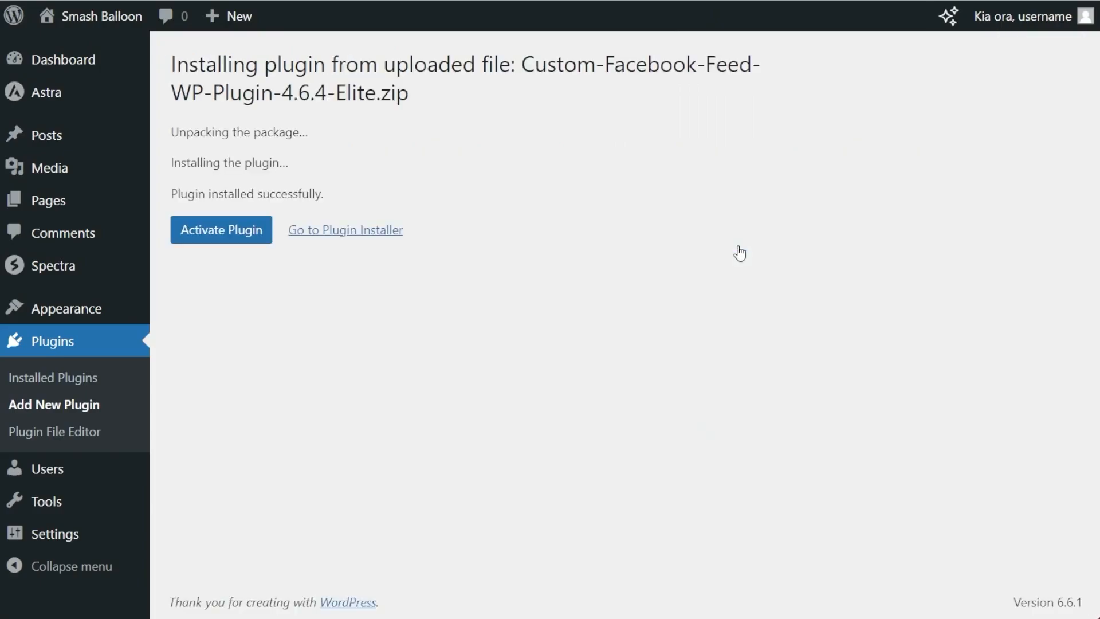
{"action": "left_click", "coordinate": [254, 238]}
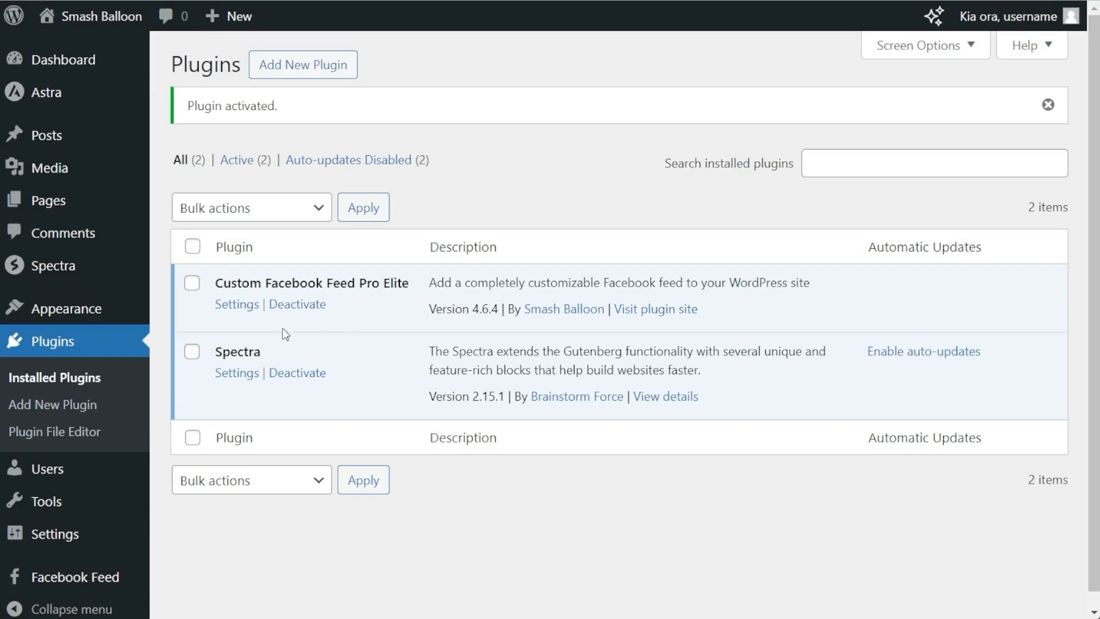
Enter the license key in the Facebook Feed plugin's general settings and activate it.
{"action": "mouse_move", "coordinate": [66, 585]}
{"action": "scroll", "coordinate": [67, 578], "scroll_direction": "down", "scroll_amount": 1}
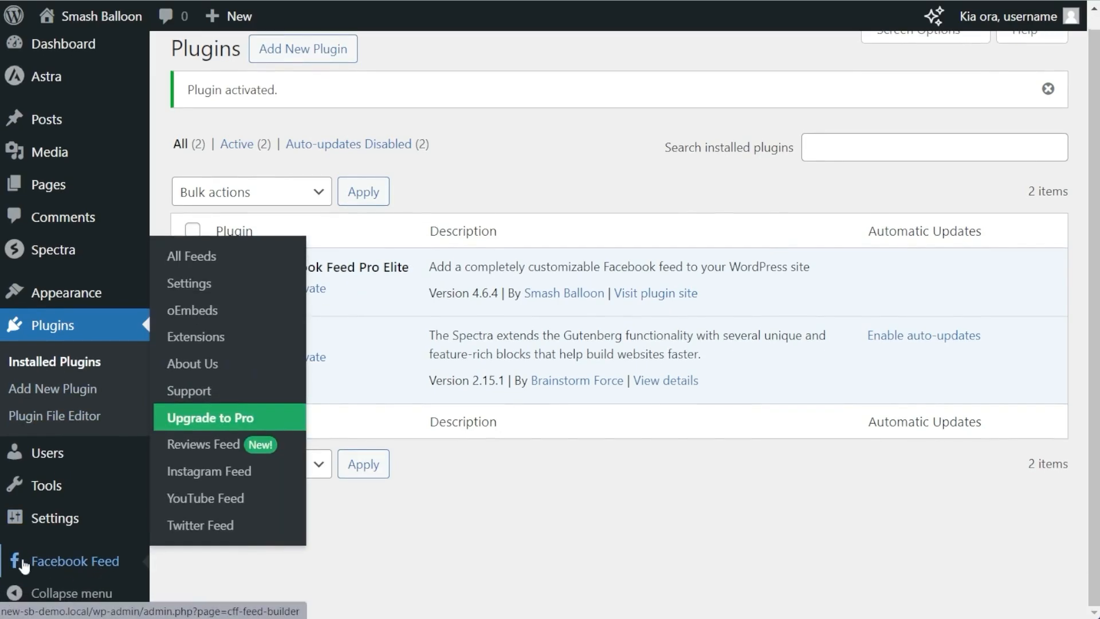
{"action": "left_click", "coordinate": [208, 282]}
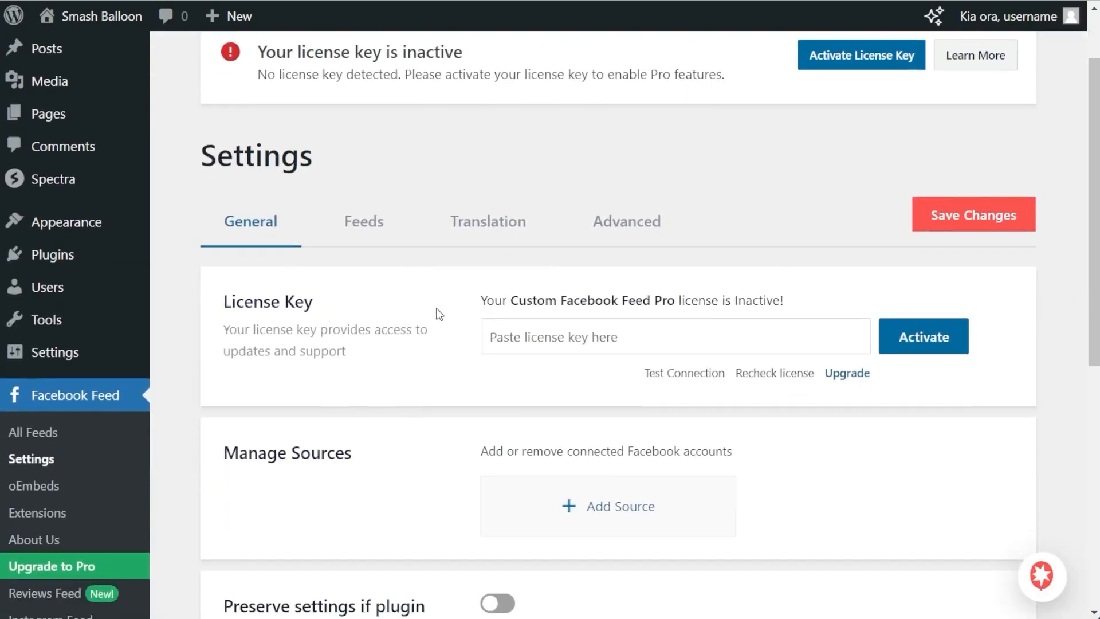
{"action": "left_click", "coordinate": [534, 346]}
{"action": "key", "text": "ctrl+v"}
{"action": "left_click", "coordinate": [923, 350]}
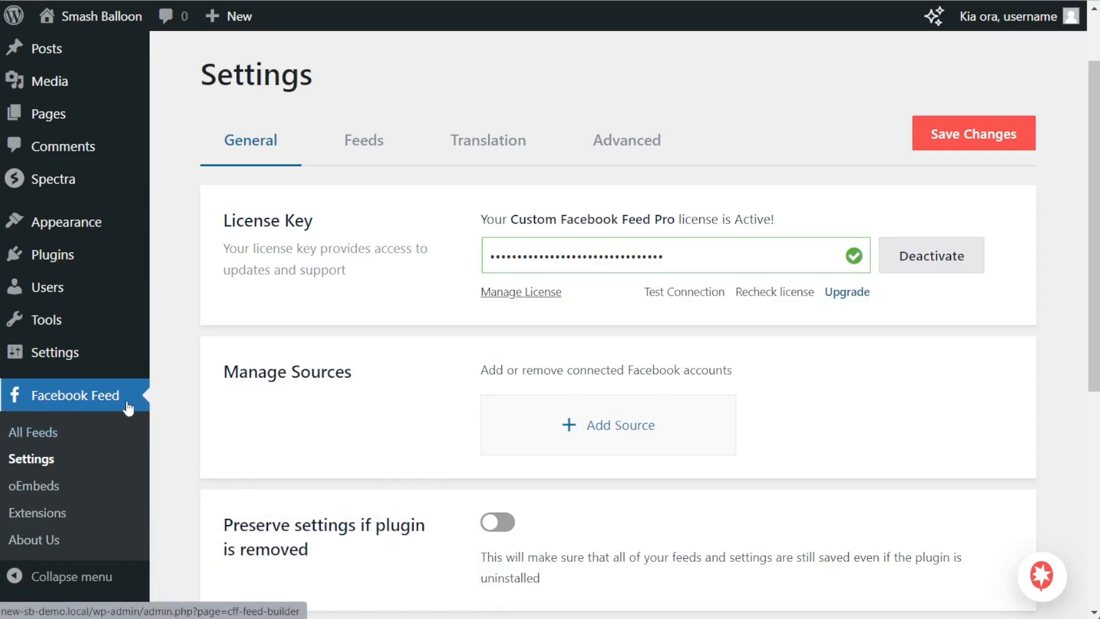
Start a new Facebook feed with Timeline as the feed type.
{"action": "left_click", "coordinate": [48, 435]}
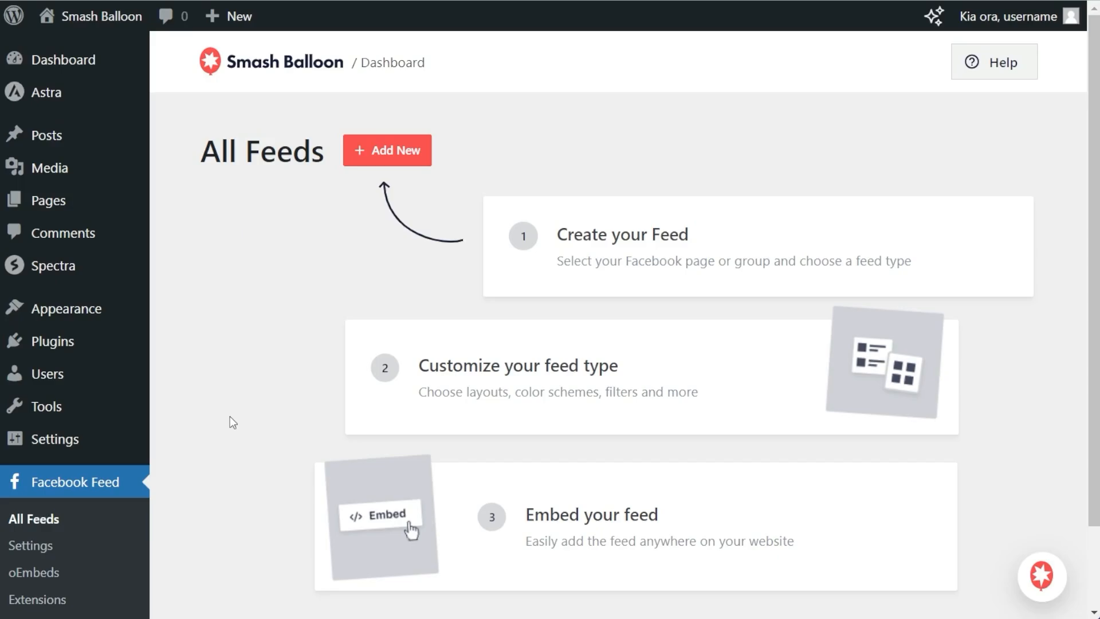
{"action": "left_click", "coordinate": [399, 147]}
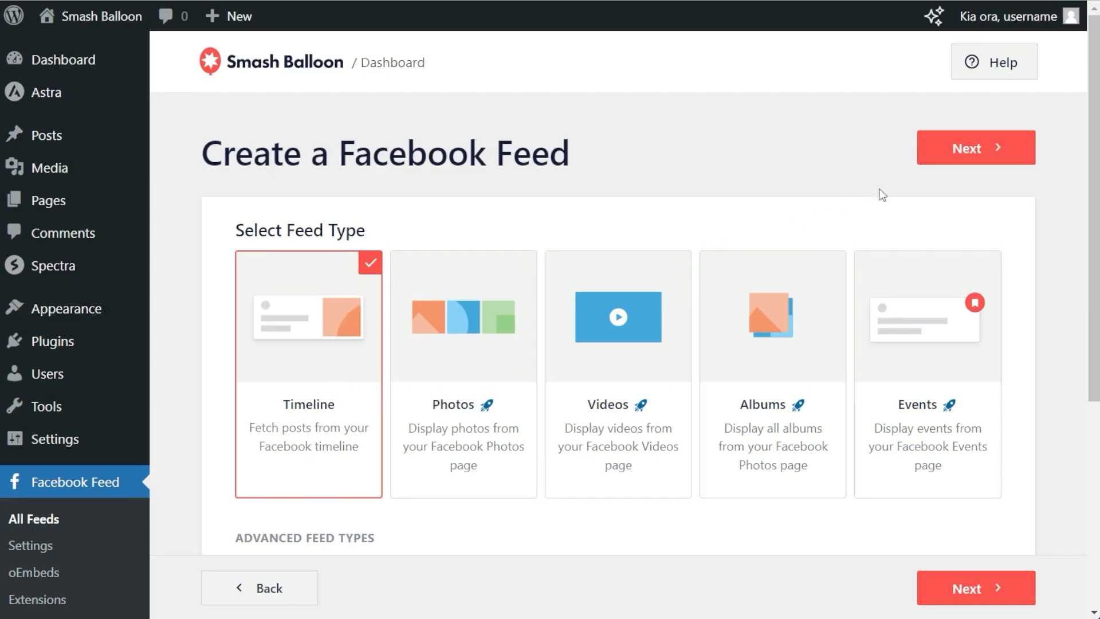
{"action": "left_click", "coordinate": [965, 165]}
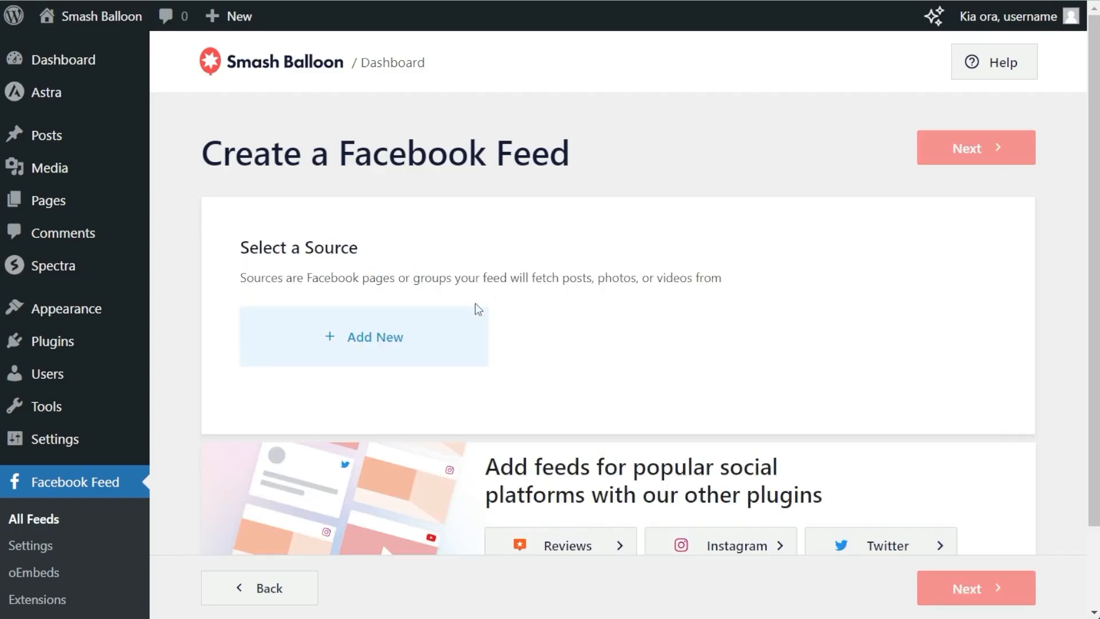
Connect a Facebook account for a new feed source, reviewing the requested access and granting it without edits.
{"action": "left_click", "coordinate": [431, 336]}
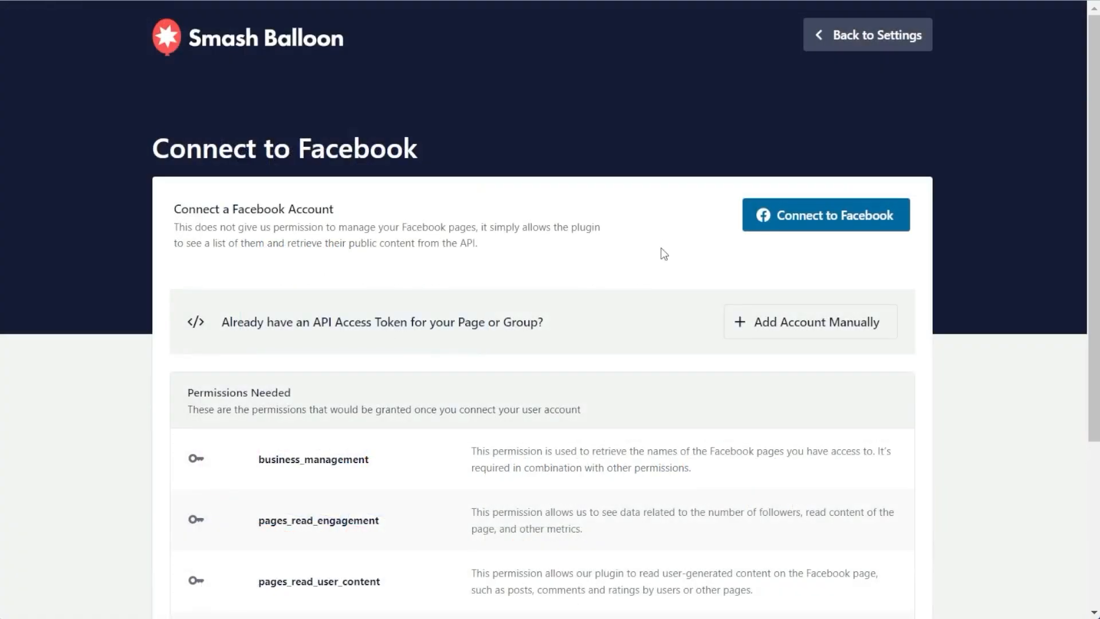
{"action": "left_click", "coordinate": [816, 227]}
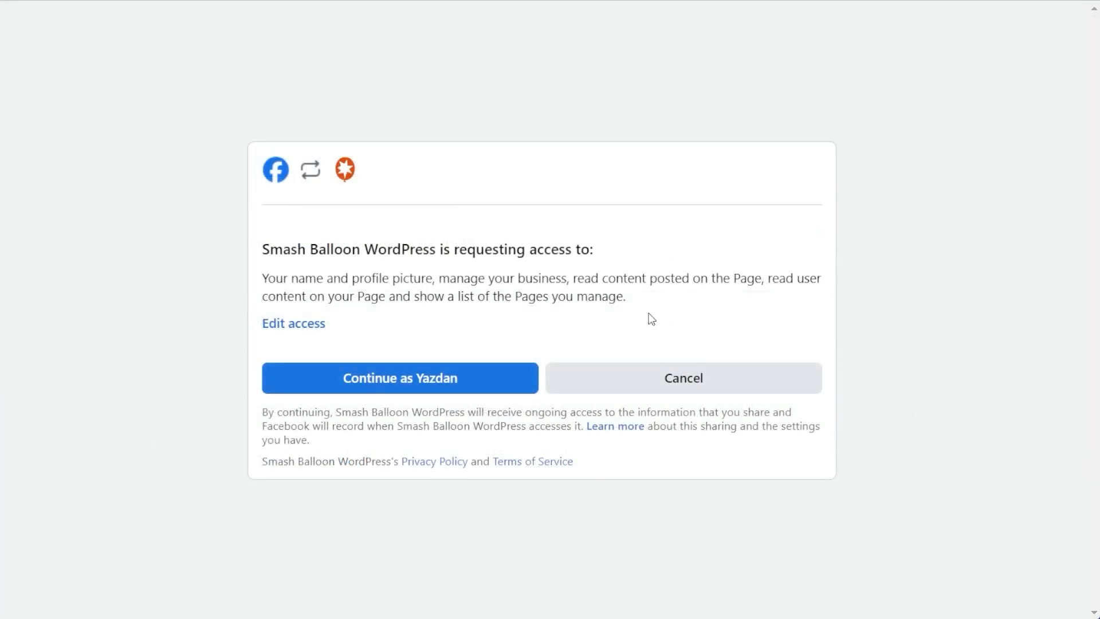
{"action": "left_click", "coordinate": [306, 324]}
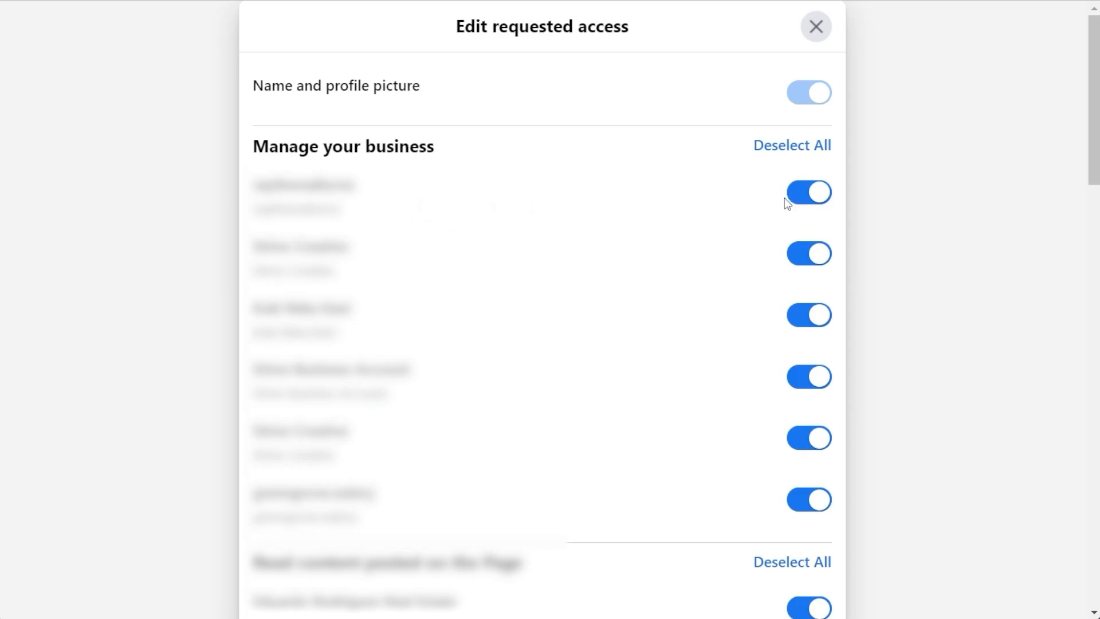
{"action": "left_click", "coordinate": [816, 26]}
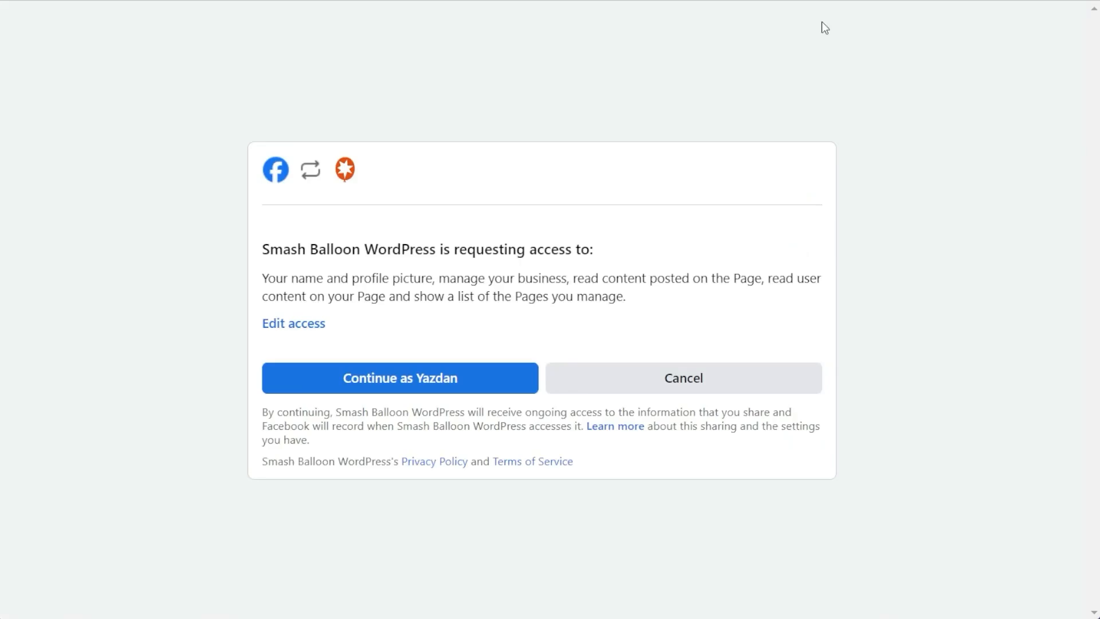
{"action": "left_click", "coordinate": [434, 376]}
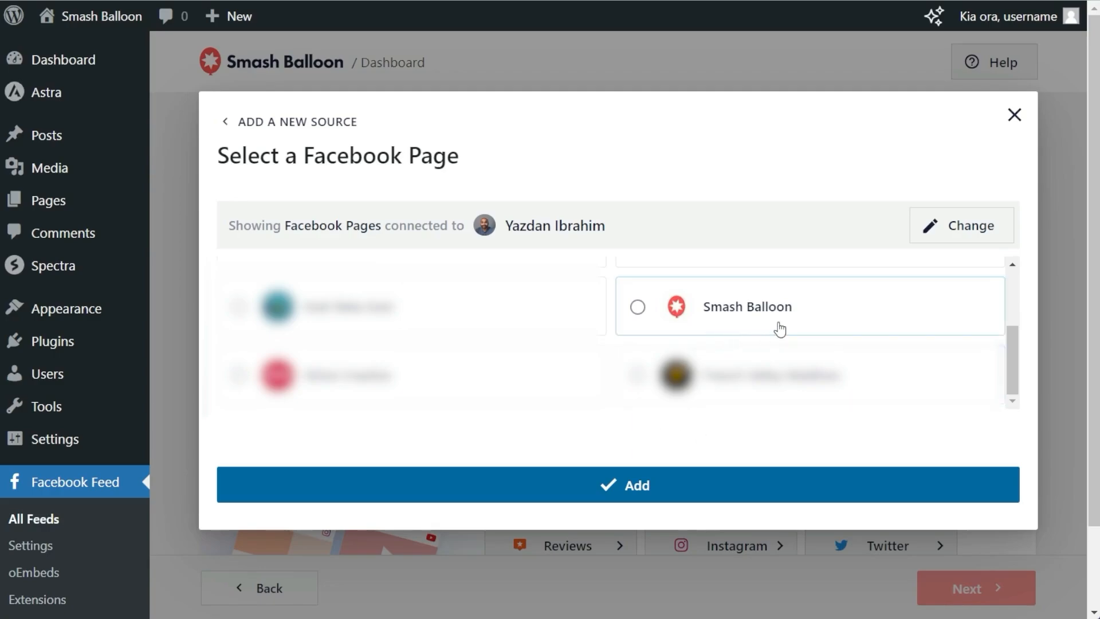
Add the Smash Balloon Facebook page as a source and select it for the feed.
{"action": "left_click", "coordinate": [744, 310]}
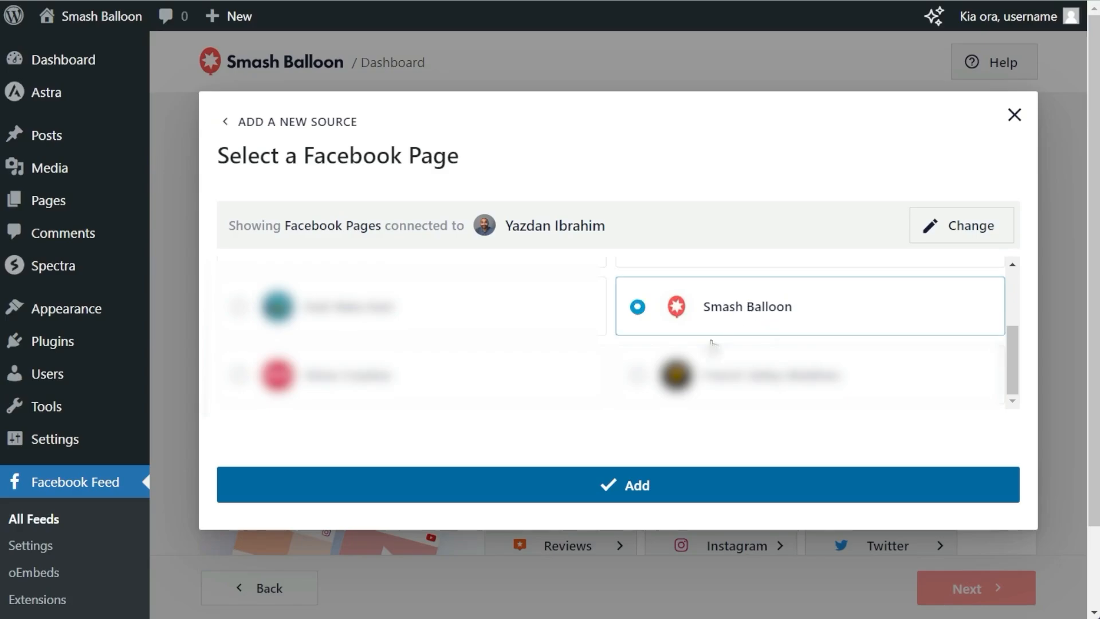
{"action": "left_click", "coordinate": [648, 486]}
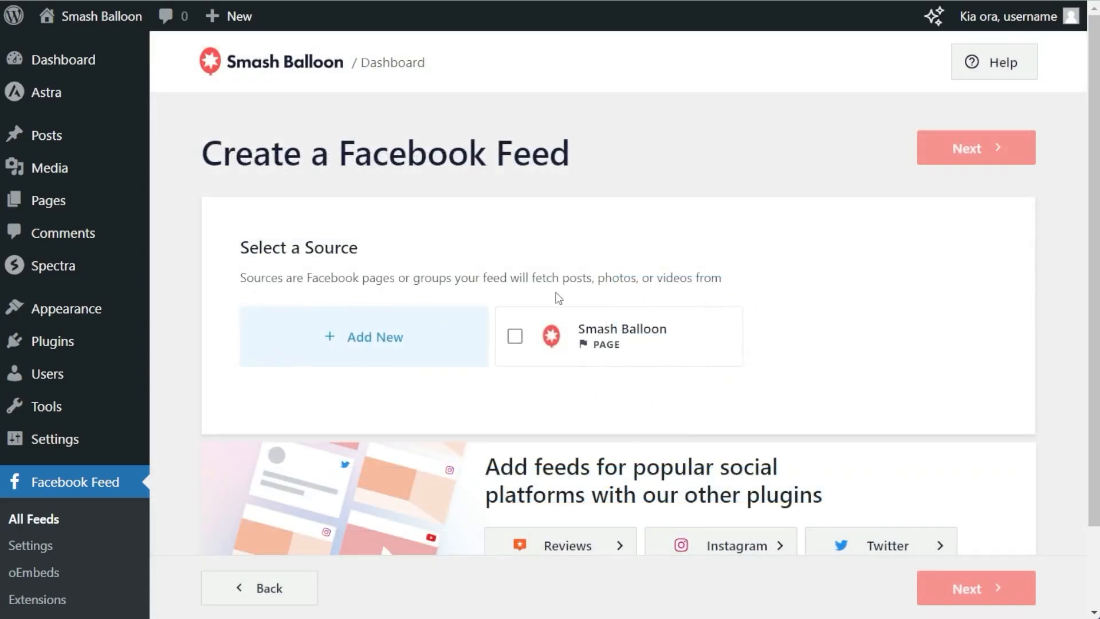
{"action": "left_click", "coordinate": [625, 352]}
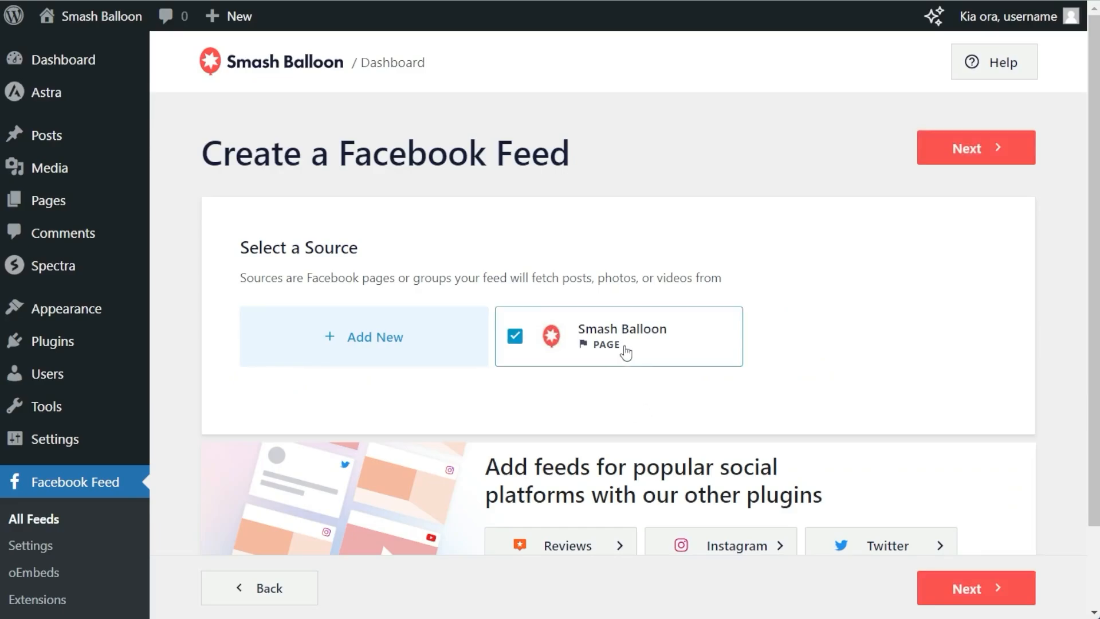
{"action": "left_click", "coordinate": [947, 156]}
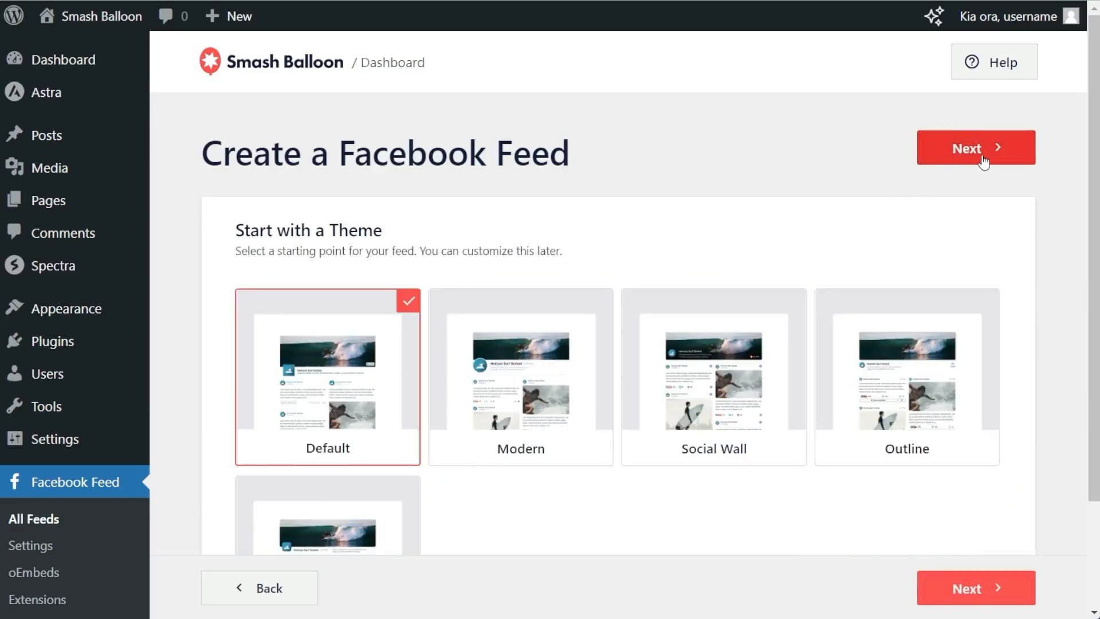
Keep the Default theme and apply the Simple Carousel template to the feed.
{"action": "scroll", "coordinate": [1012, 270], "scroll_direction": "down", "scroll_amount": 3}
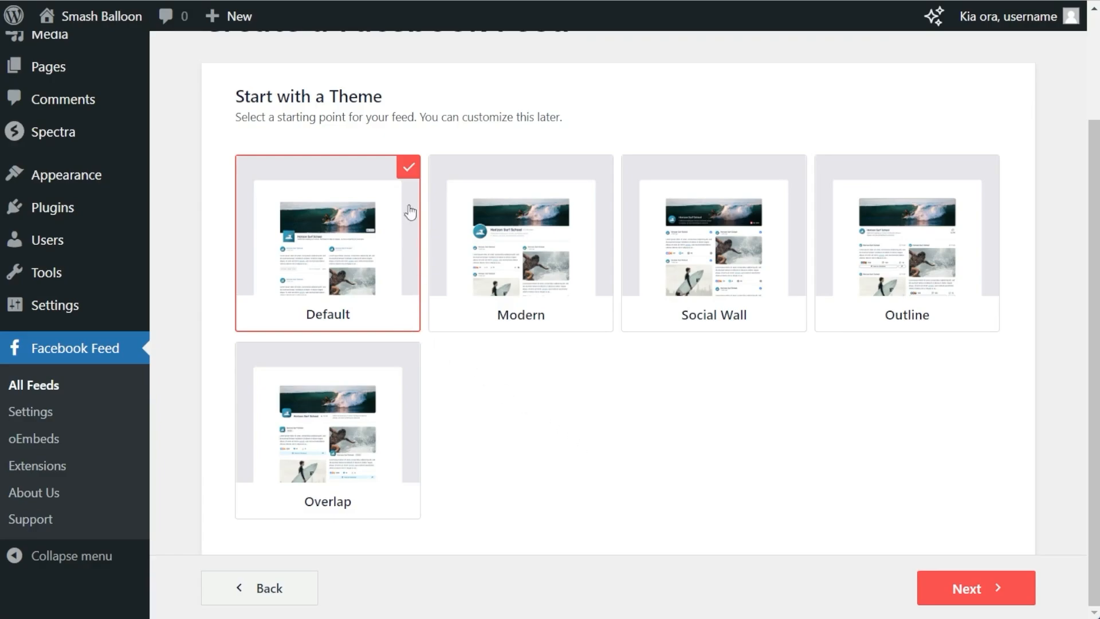
{"action": "left_click", "coordinate": [967, 581]}
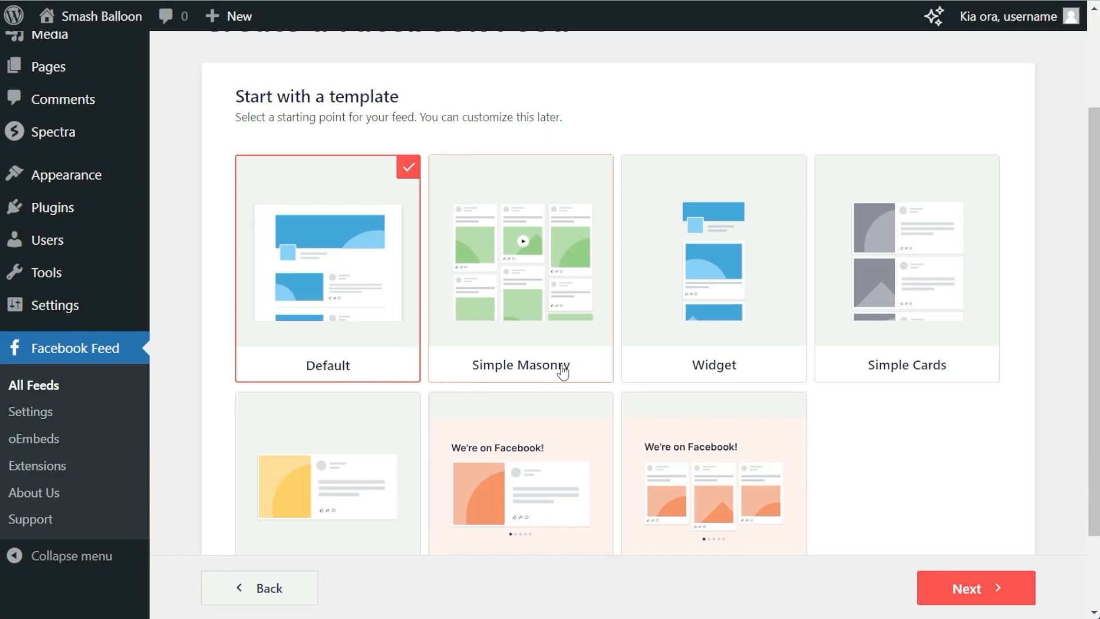
{"action": "scroll", "coordinate": [872, 369], "scroll_direction": "down", "scroll_amount": 2}
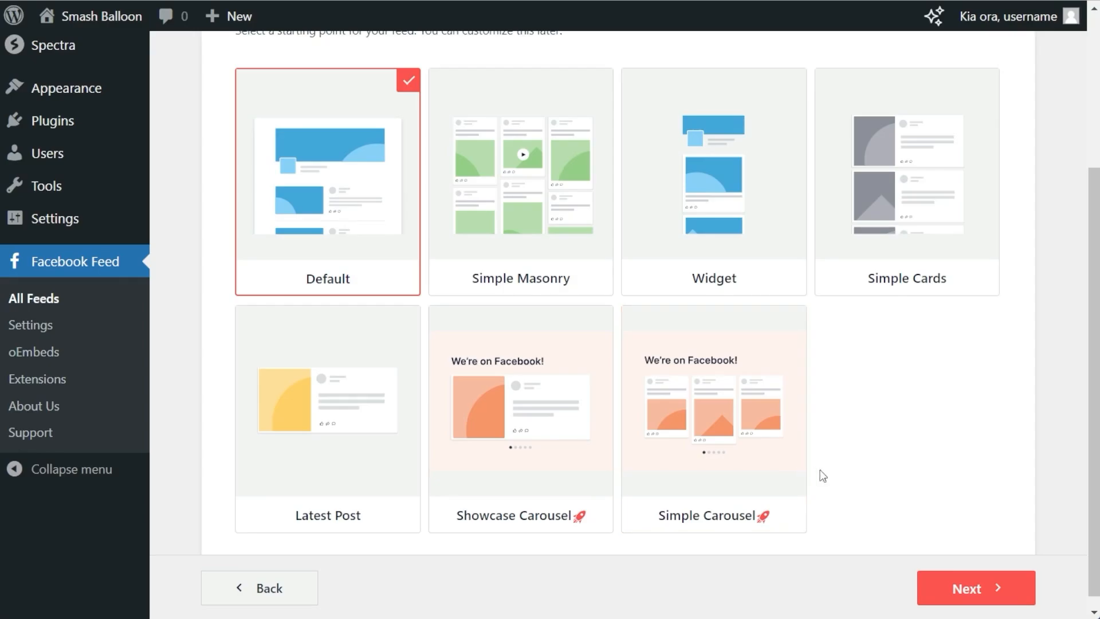
{"action": "left_click", "coordinate": [753, 445]}
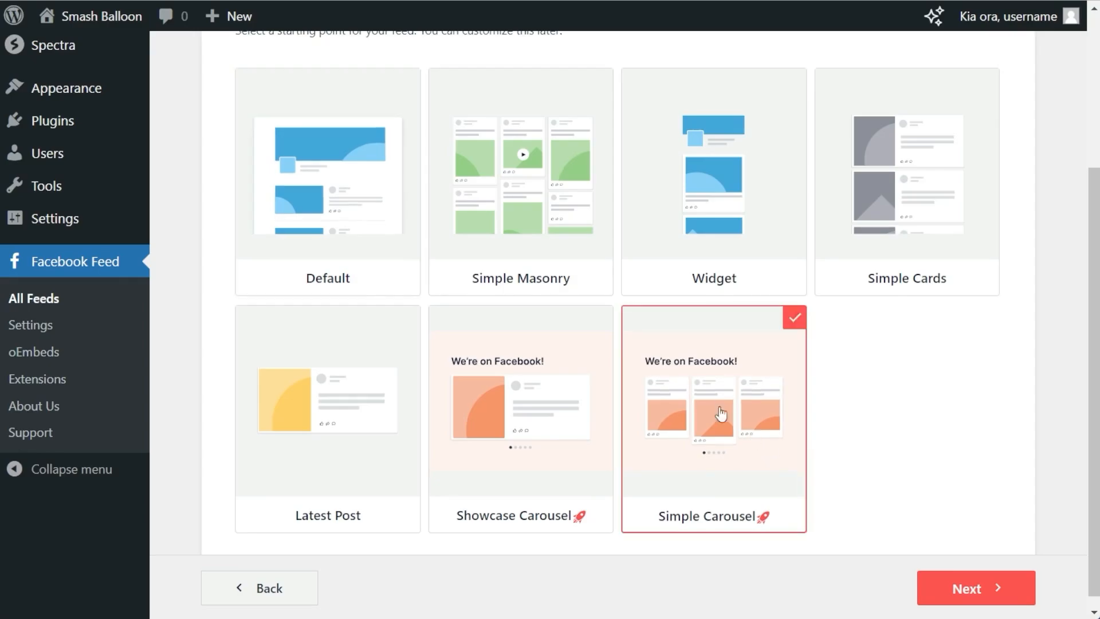
{"action": "left_click", "coordinate": [945, 587]}
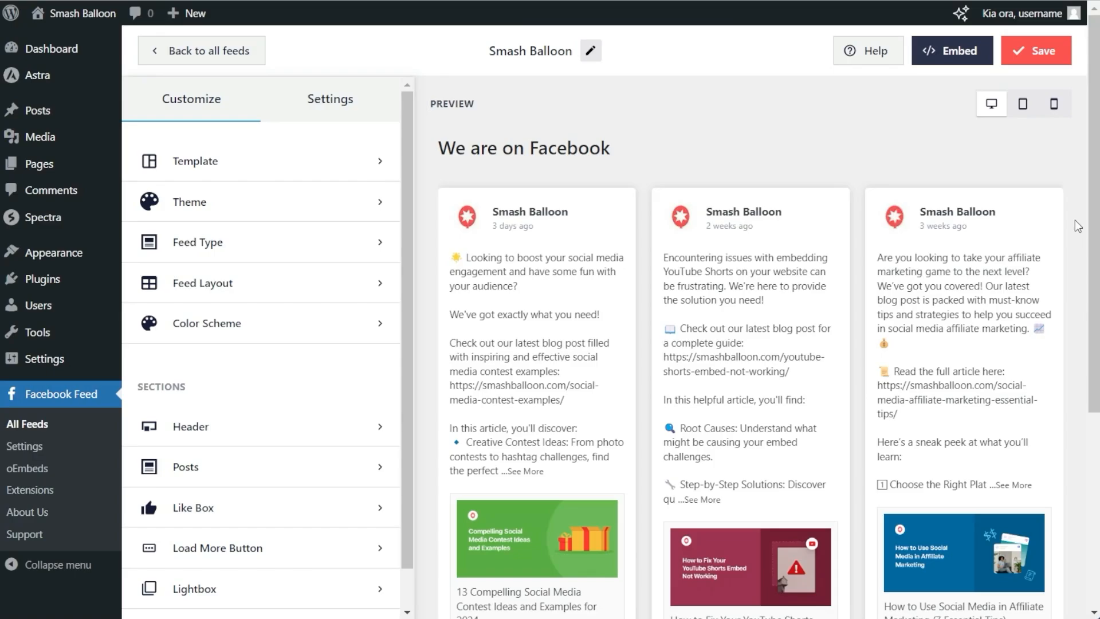
Browse forward through the posts in the feed's carousel preview.
{"action": "mouse_move", "coordinate": [1024, 228]}
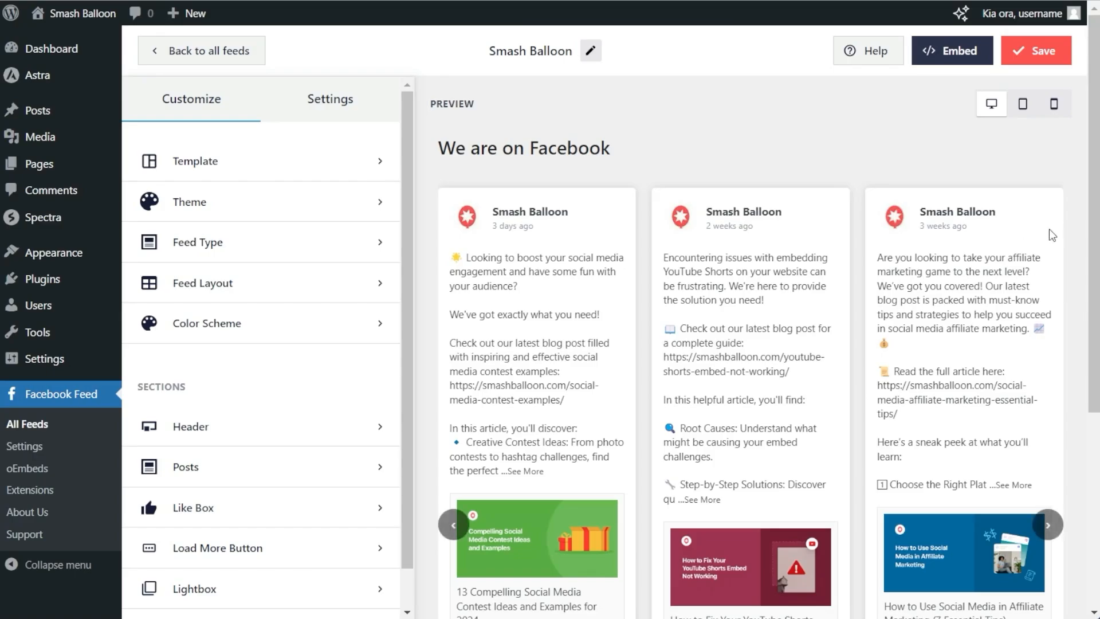
{"action": "scroll", "coordinate": [1052, 235], "scroll_direction": "down", "scroll_amount": 2}
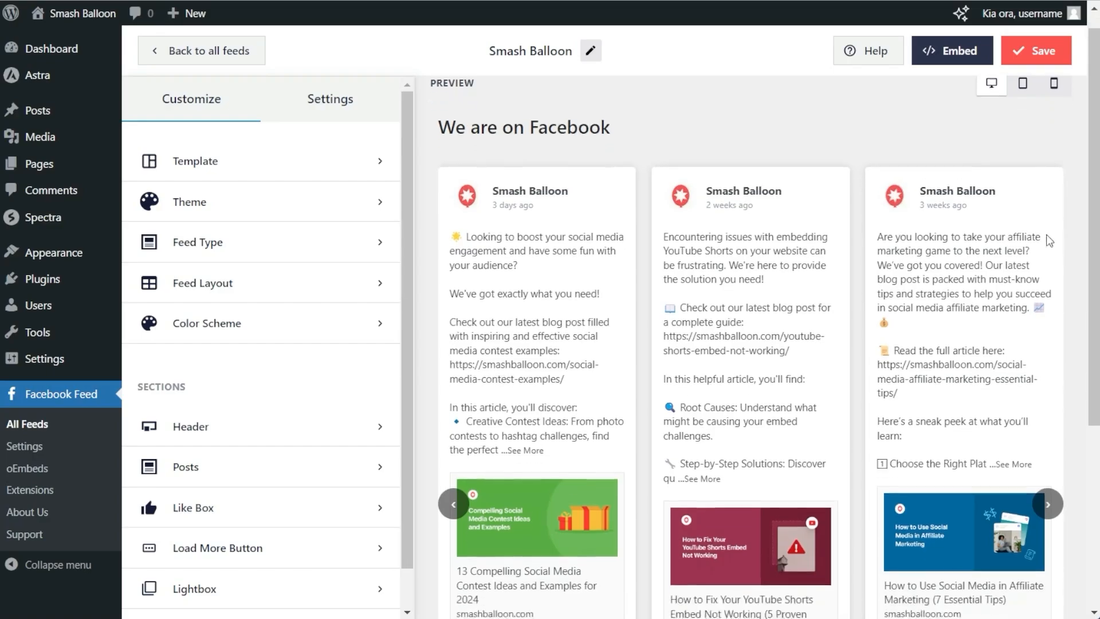
{"action": "left_click", "coordinate": [1047, 439]}
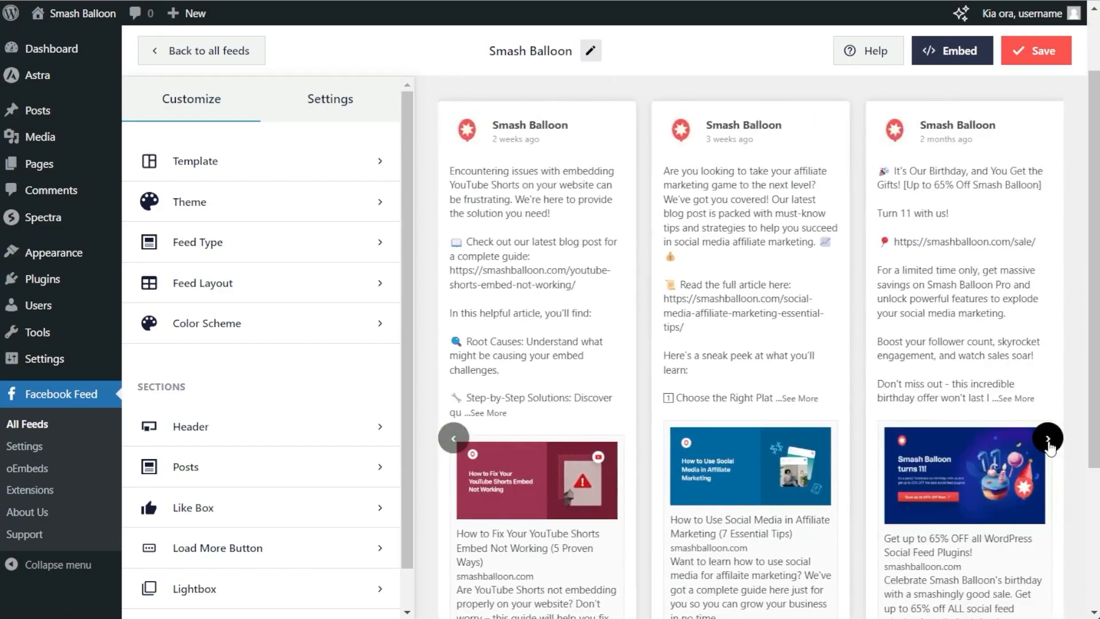
{"action": "left_click", "coordinate": [1048, 439]}
{"action": "left_click", "coordinate": [1047, 439]}
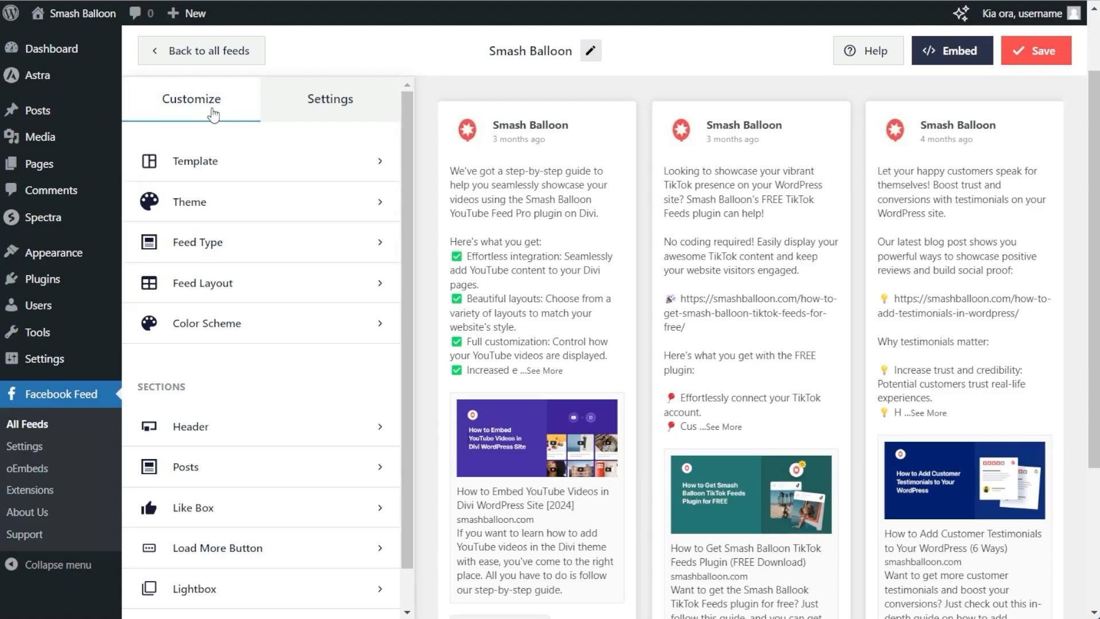
Switch the feed layout from Carousel to Masonry and check the posts in the preview.
{"action": "left_click", "coordinate": [257, 283]}
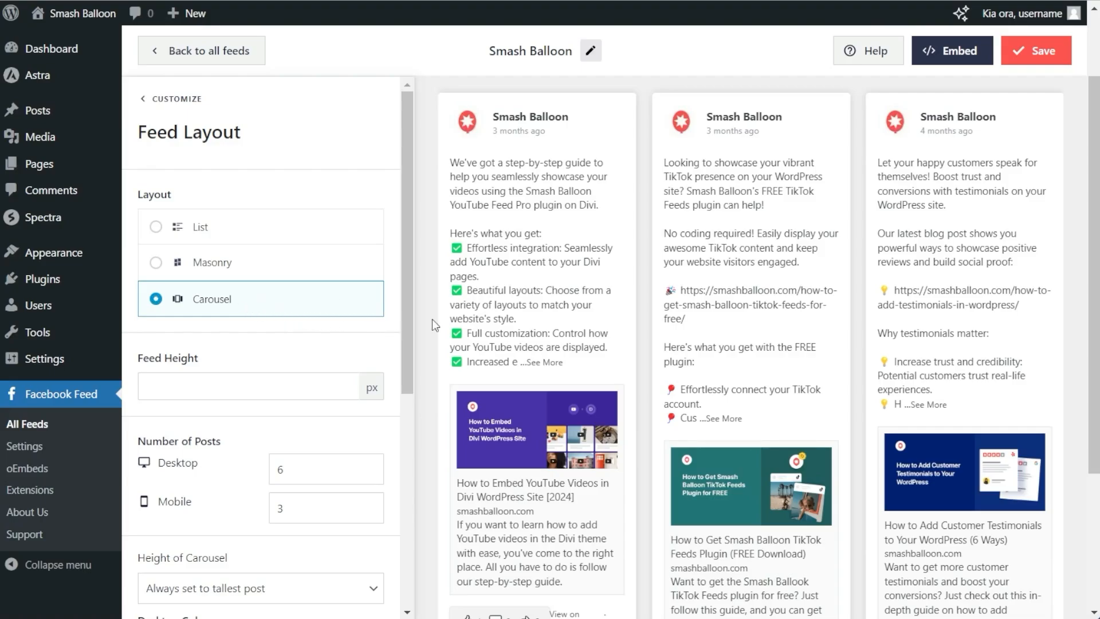
{"action": "left_click", "coordinate": [449, 431]}
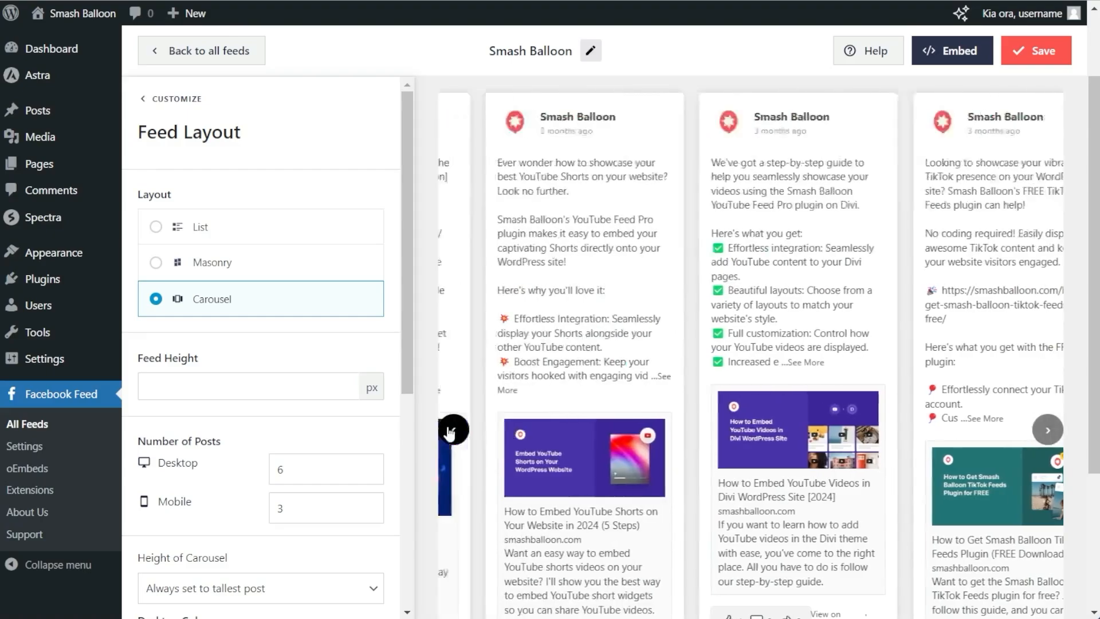
{"action": "left_click", "coordinate": [316, 265]}
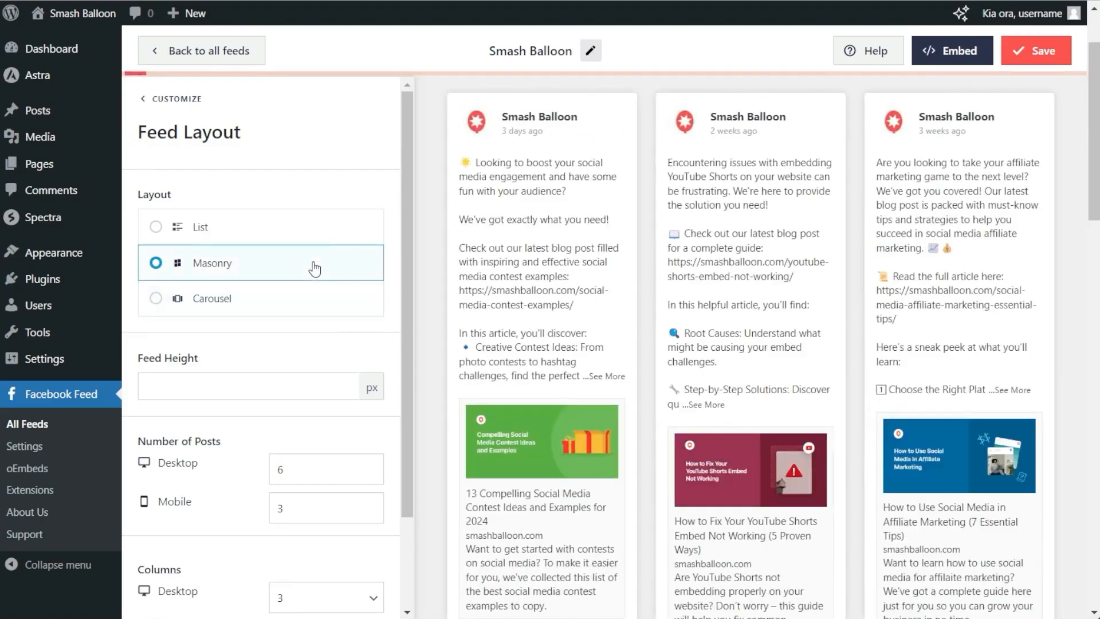
{"action": "scroll", "coordinate": [438, 280], "scroll_direction": "down", "scroll_amount": 10}
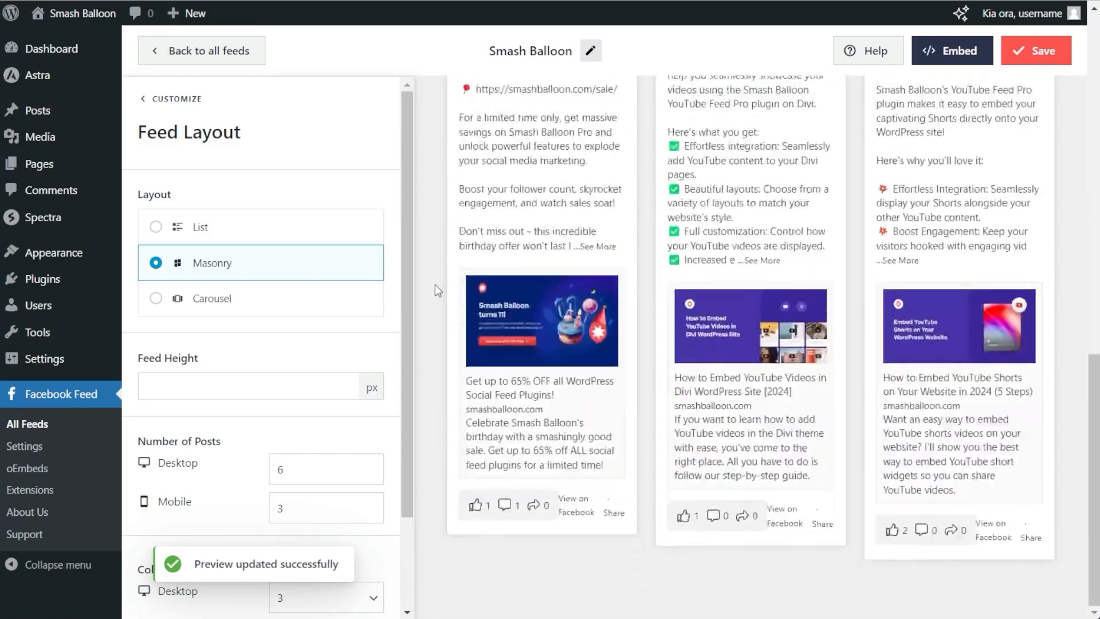
Preview the feed in the List layout and switch its layout back to Carousel.
{"action": "left_click", "coordinate": [315, 234]}
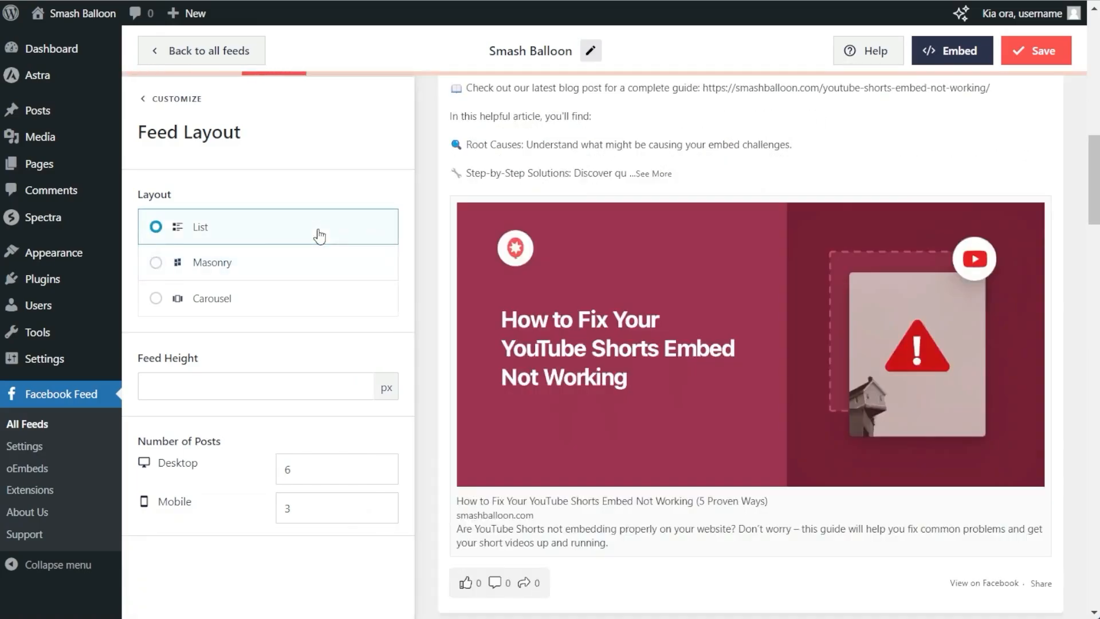
{"action": "scroll", "coordinate": [436, 258], "scroll_direction": "up", "scroll_amount": 10}
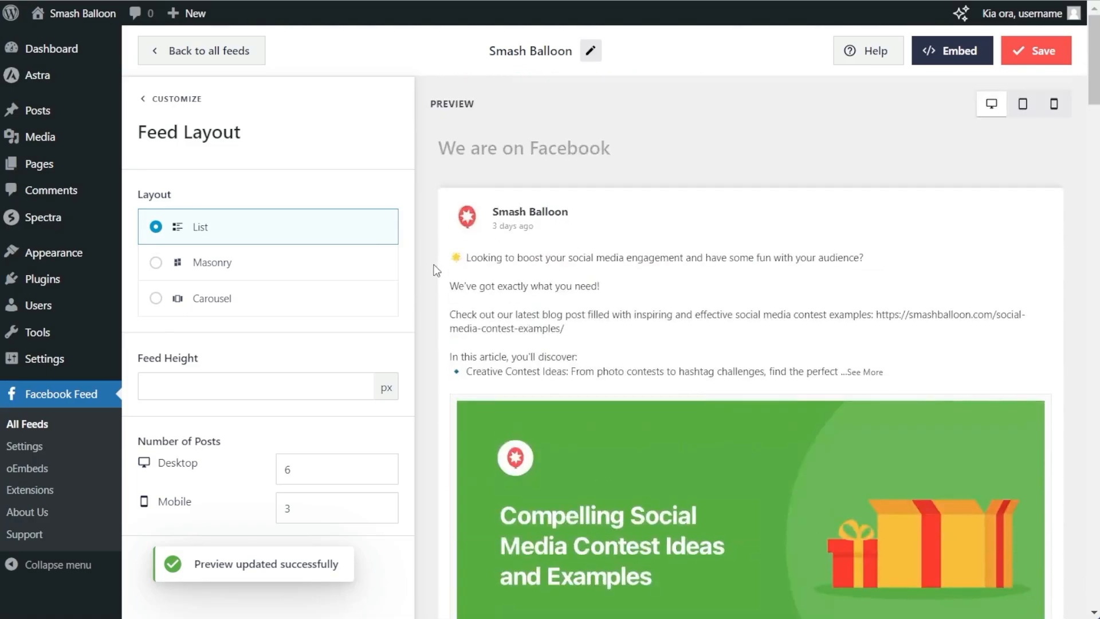
{"action": "left_click", "coordinate": [332, 308]}
Set the number of desktop posts to 9 and browse through the posts in the carousel preview.
{"action": "scroll", "coordinate": [336, 328], "scroll_direction": "down", "scroll_amount": 5}
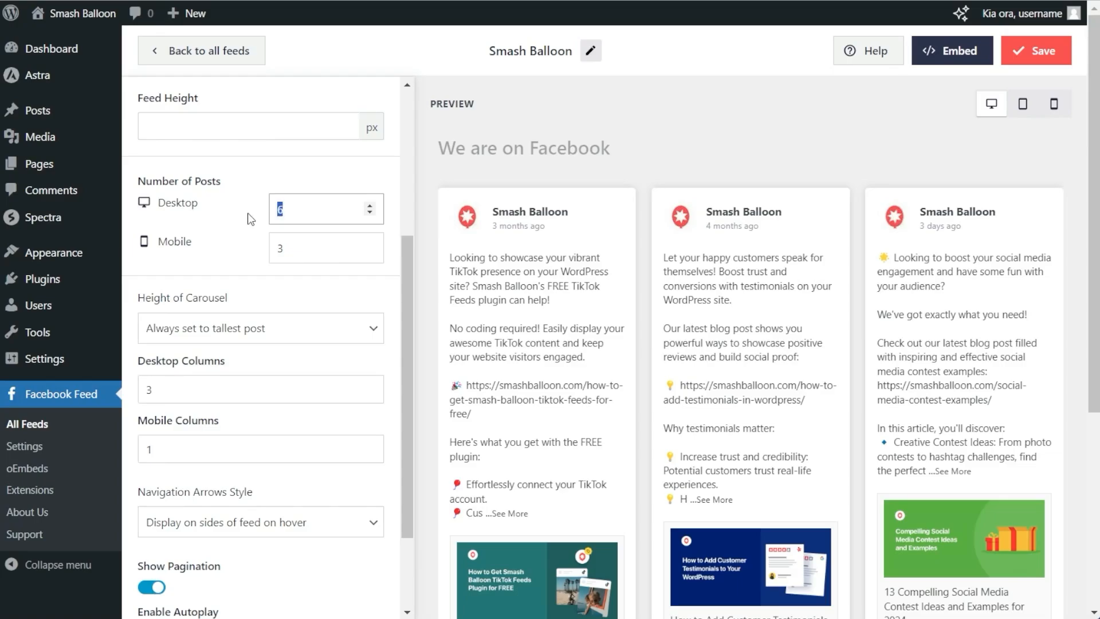
{"action": "type", "text": "9"}
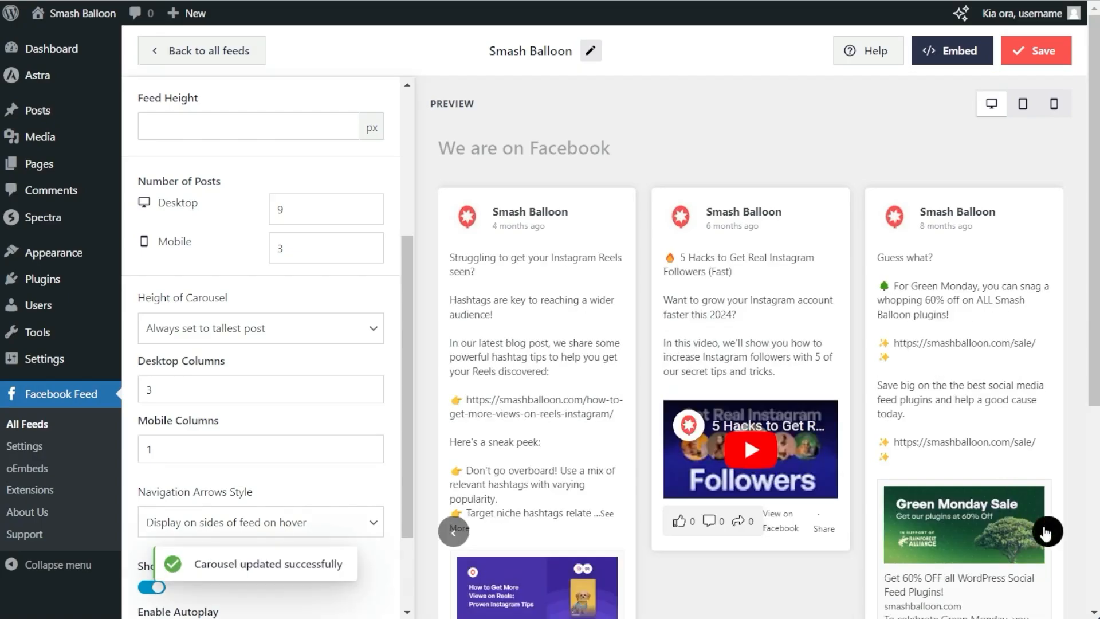
{"action": "left_click", "coordinate": [1047, 532]}
{"action": "left_click", "coordinate": [1047, 531]}
{"action": "left_click", "coordinate": [1046, 532]}
Review the available carousel height options, keeping Always set to tallest post.
{"action": "scroll", "coordinate": [253, 254], "scroll_direction": "down", "scroll_amount": 2}
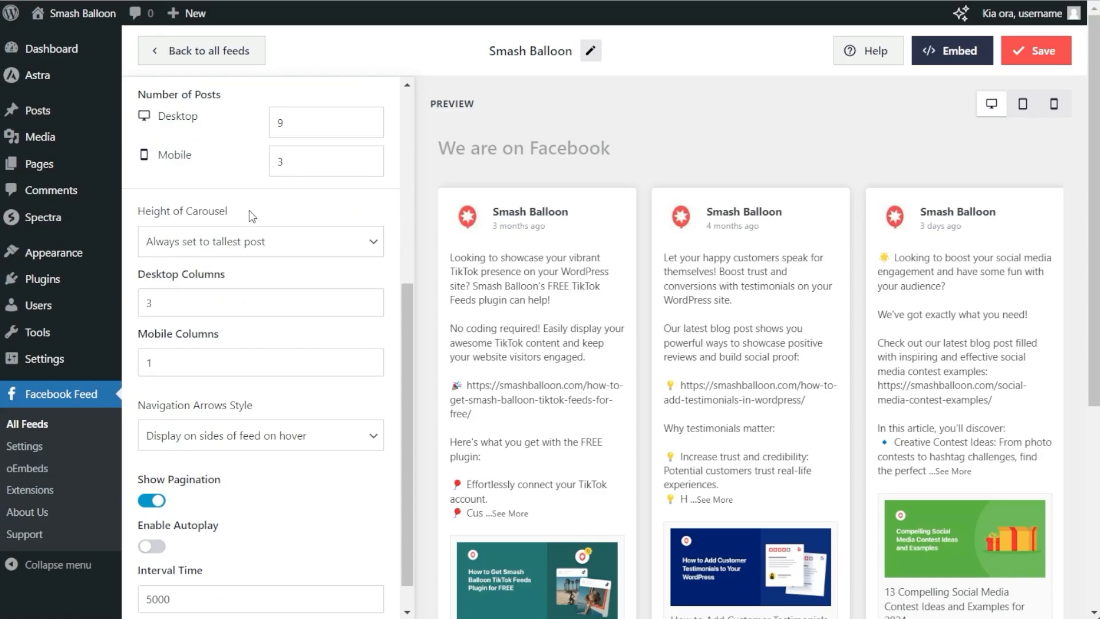
{"action": "left_click", "coordinate": [289, 248]}
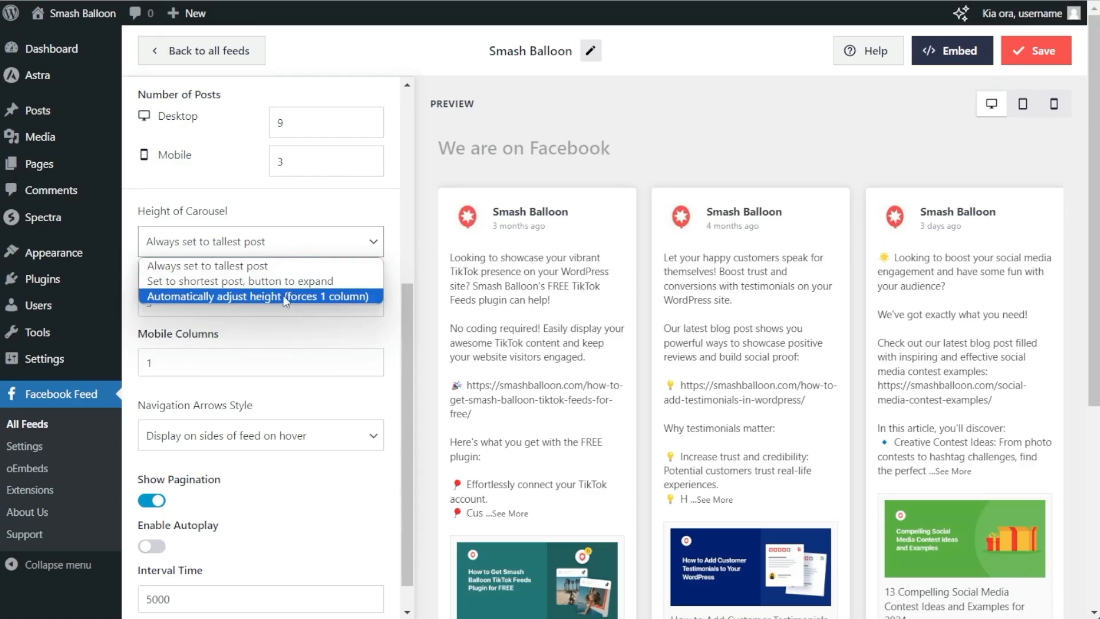
{"action": "left_click", "coordinate": [233, 300]}
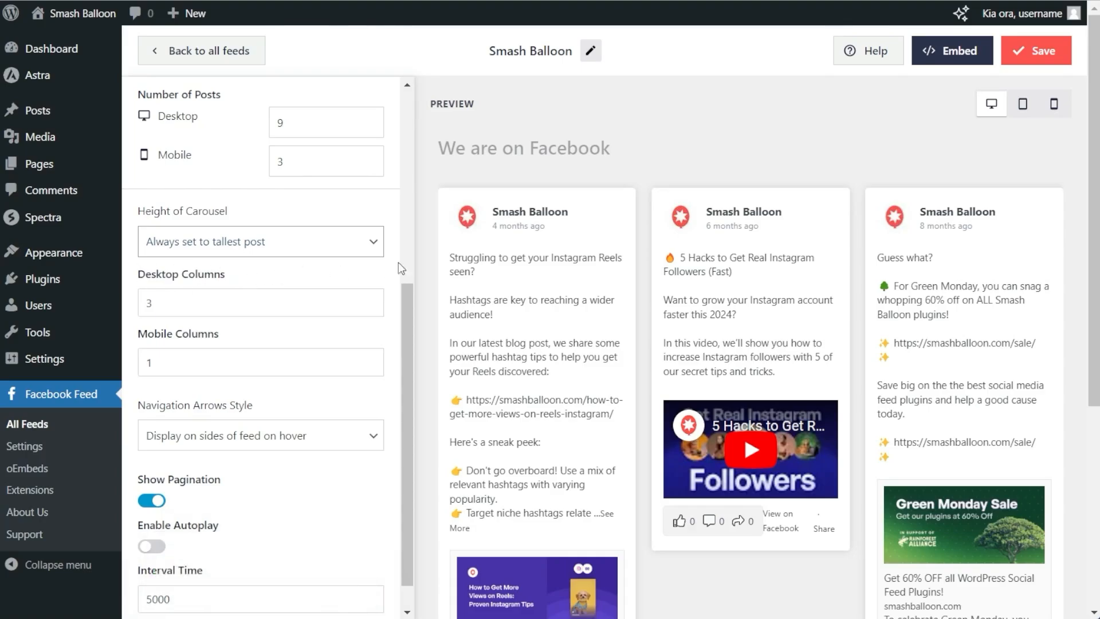
{"action": "mouse_move", "coordinate": [449, 339]}
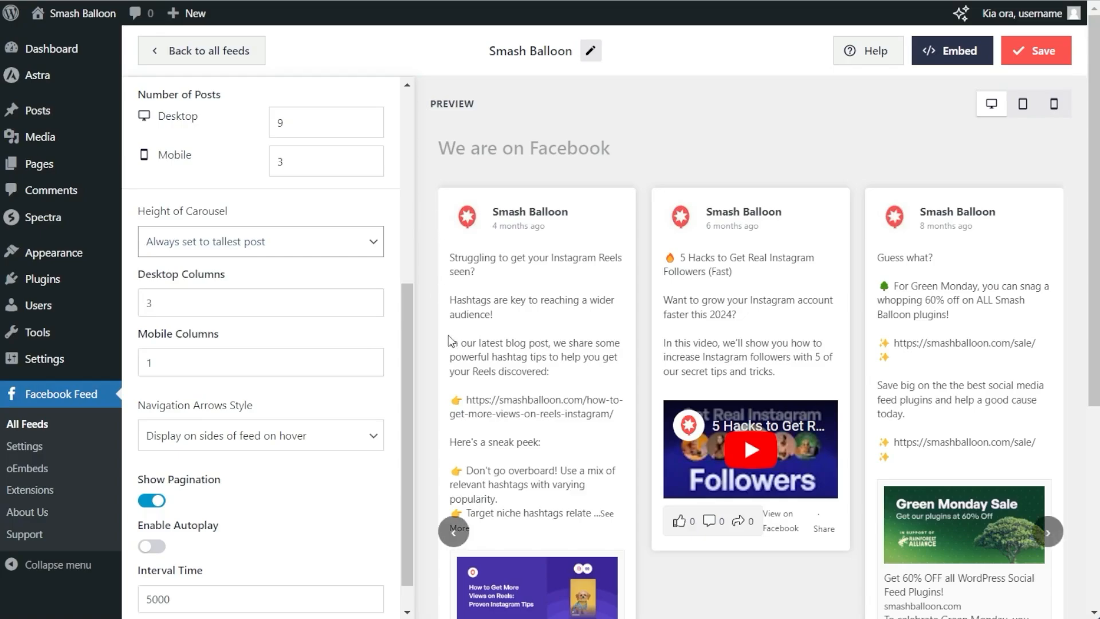
Try 2 desktop columns in the carousel, check the preview, and set the desktop columns back to 3.
{"action": "left_click_drag", "start_coordinate": [265, 306], "coordinate": [140, 303]}
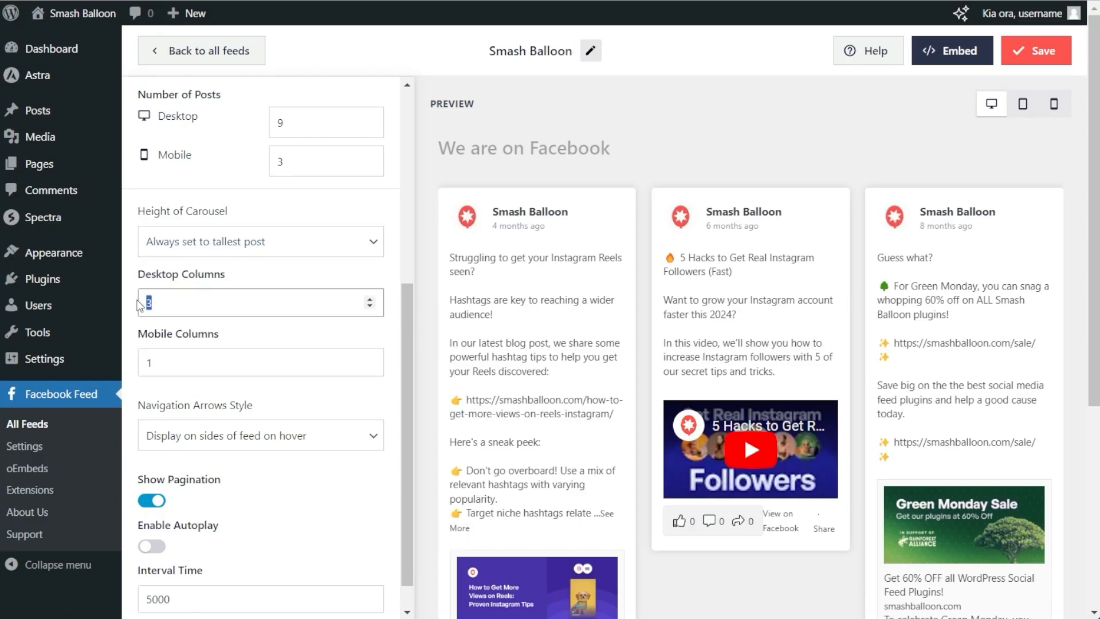
{"action": "type", "text": "2"}
{"action": "mouse_move", "coordinate": [766, 443]}
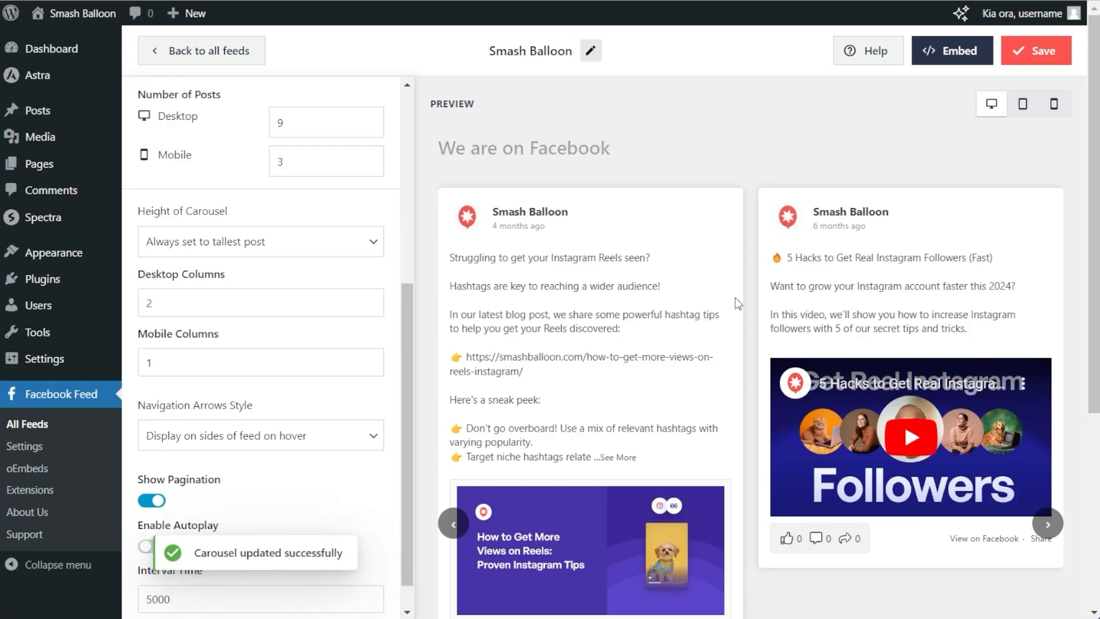
{"action": "double_click", "coordinate": [149, 302]}
{"action": "type", "text": "3"}
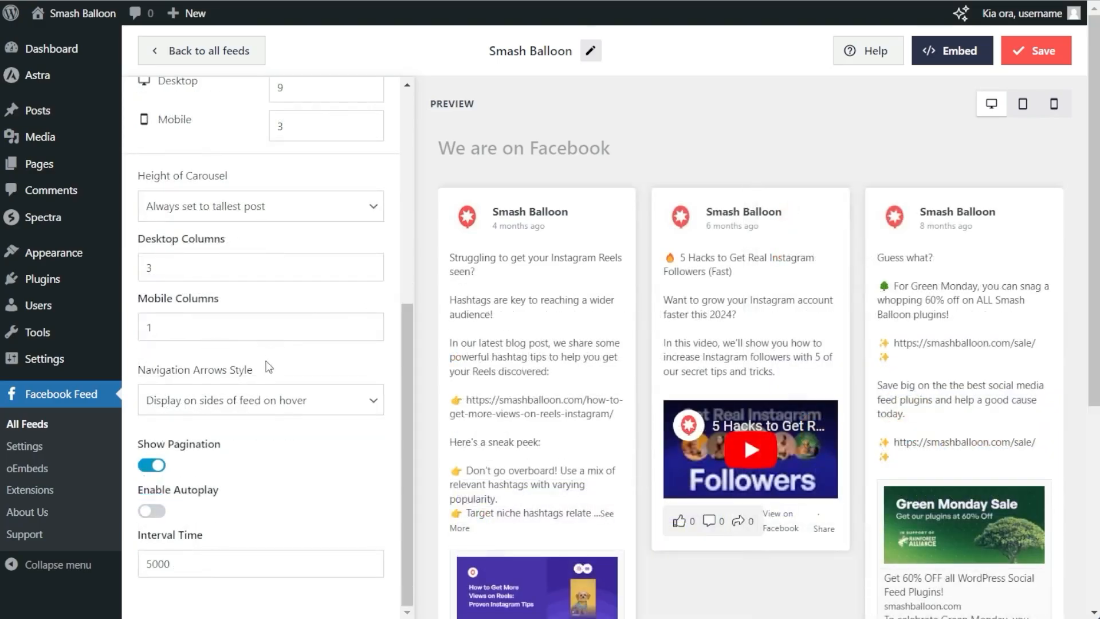
Set the navigation arrows style to Below feed, on sides of pagination and check the arrows in the preview.
{"action": "mouse_move", "coordinate": [439, 518]}
{"action": "left_click", "coordinate": [370, 408]}
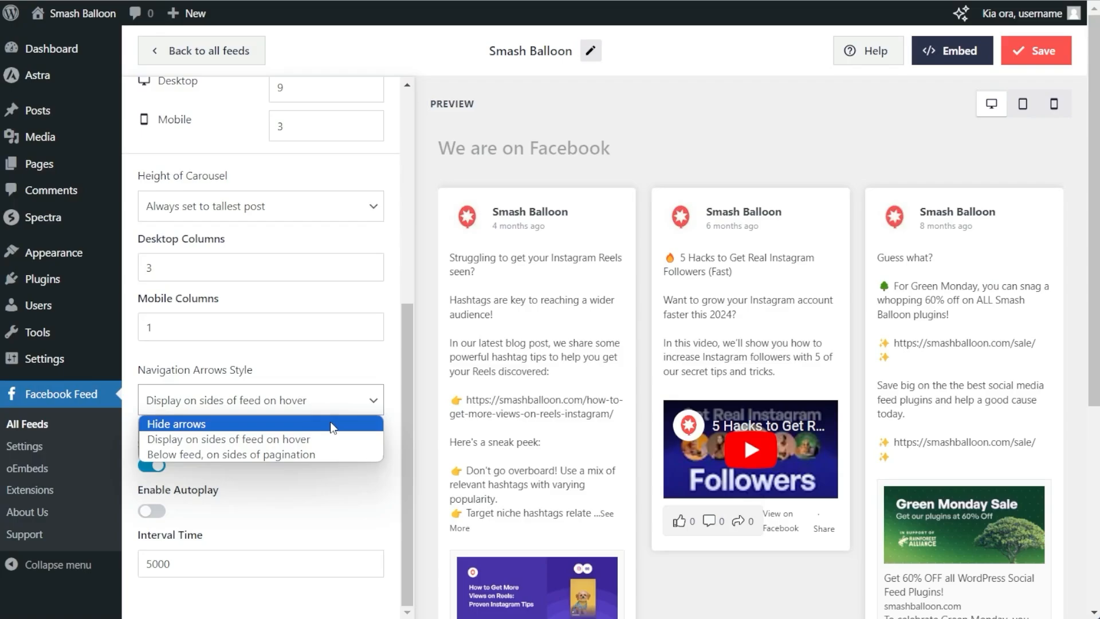
{"action": "left_click", "coordinate": [309, 452]}
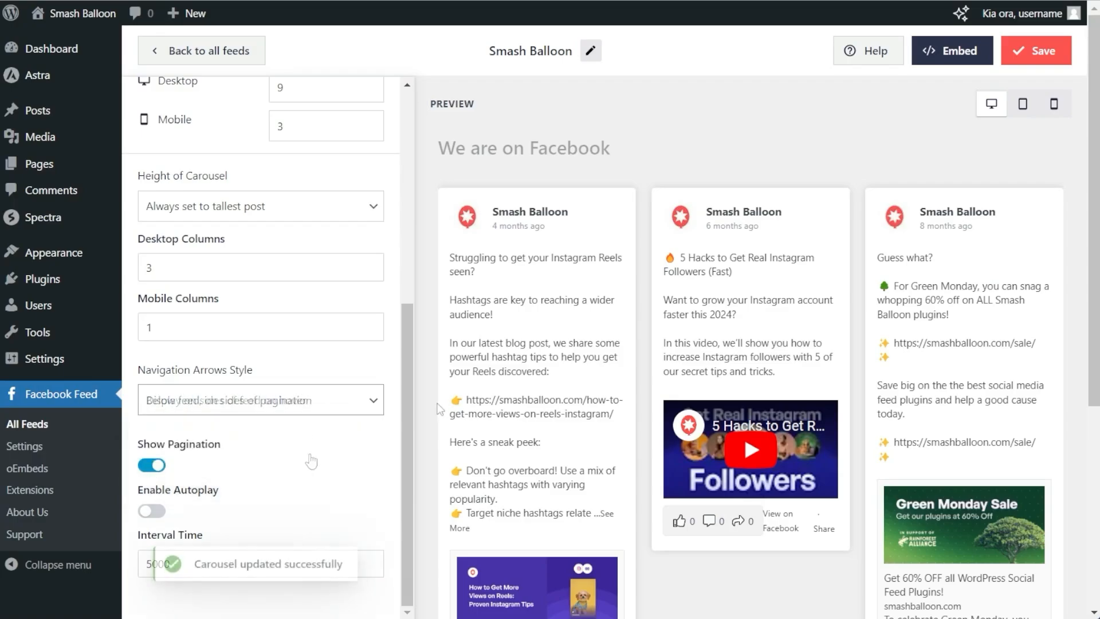
{"action": "scroll", "coordinate": [436, 404], "scroll_direction": "down", "scroll_amount": 5}
{"action": "scroll", "coordinate": [435, 404], "scroll_direction": "down", "scroll_amount": 1}
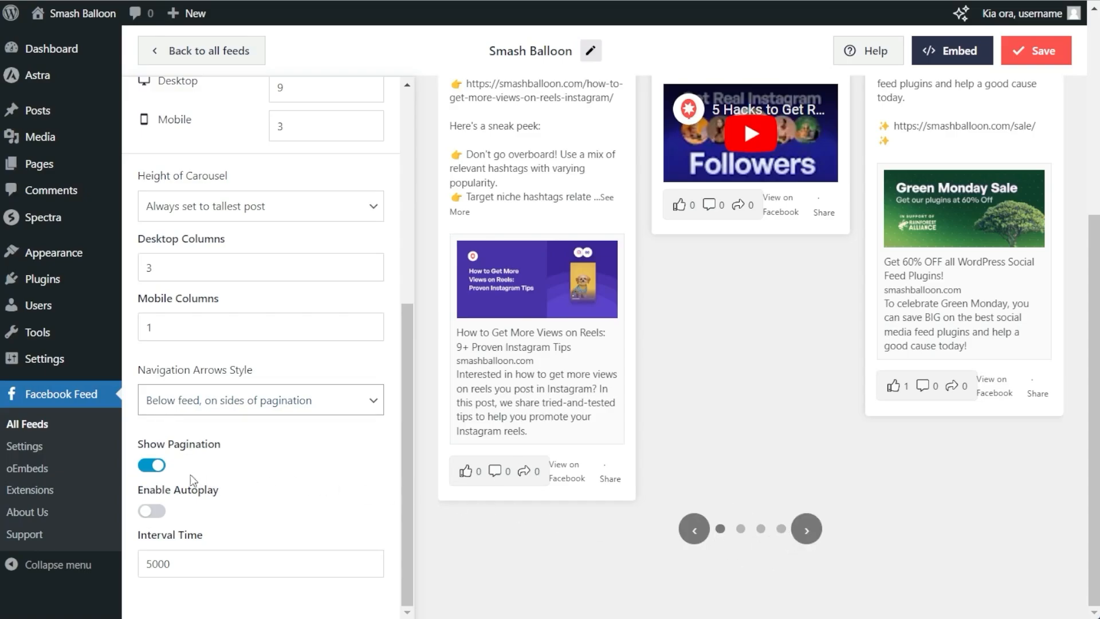
Turn the carousel pagination off and on again, and return the arrows style to Display on sides of feed on hover.
{"action": "left_click", "coordinate": [156, 468]}
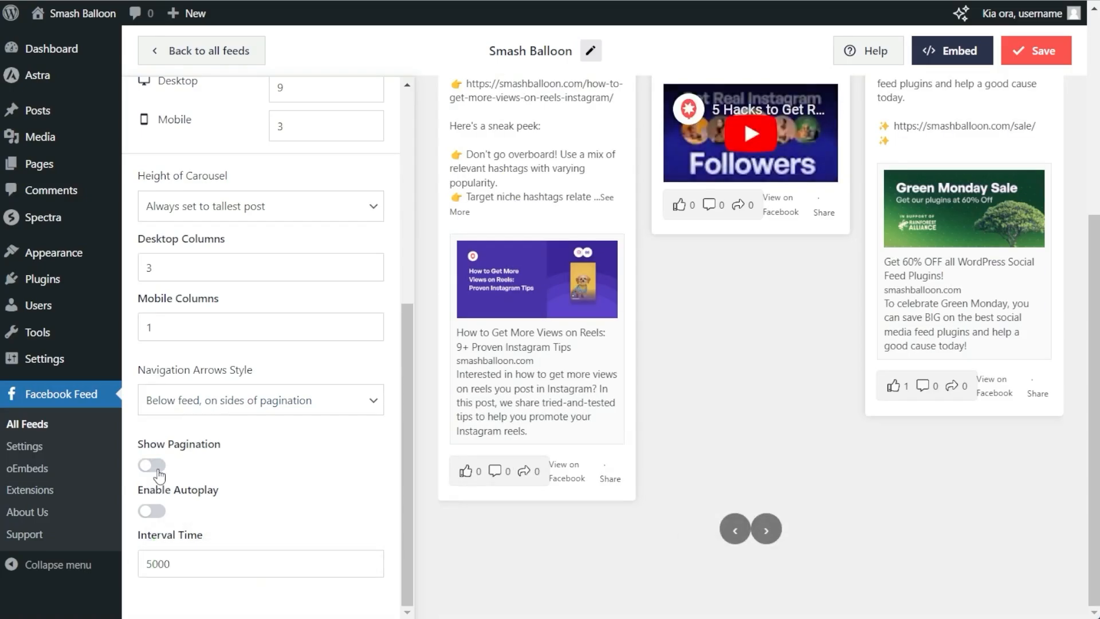
{"action": "left_click", "coordinate": [157, 468]}
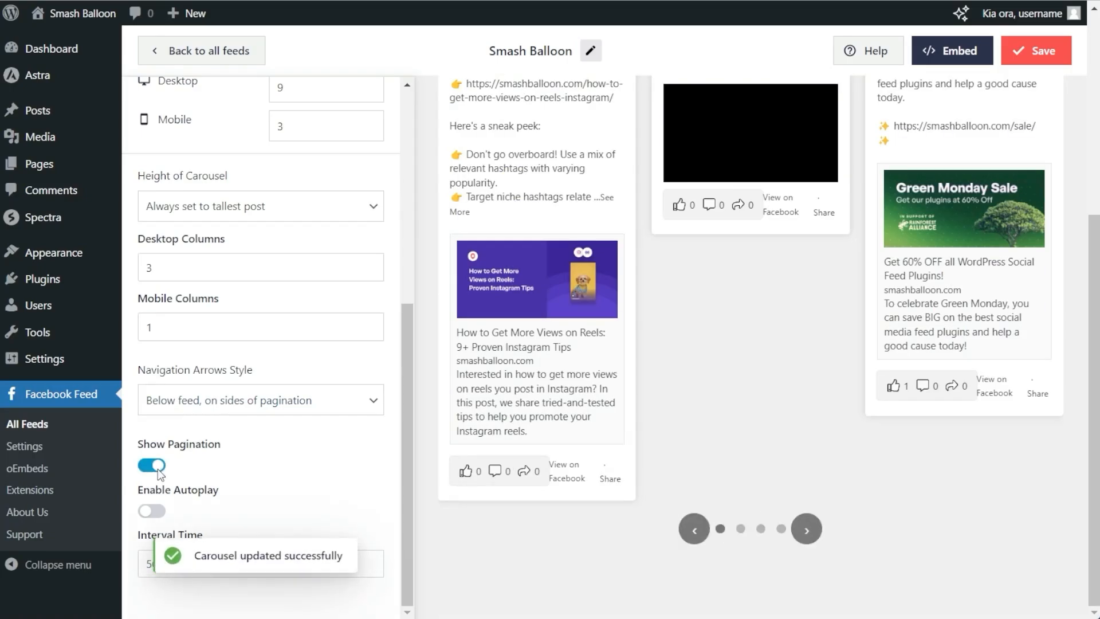
{"action": "left_click", "coordinate": [213, 414]}
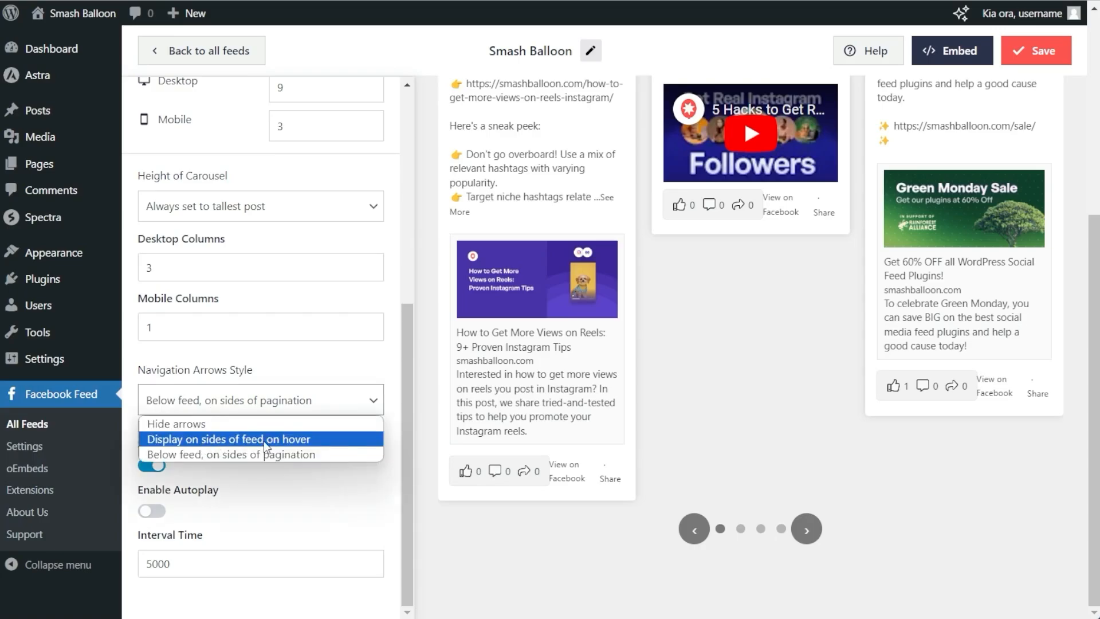
{"action": "left_click", "coordinate": [207, 438]}
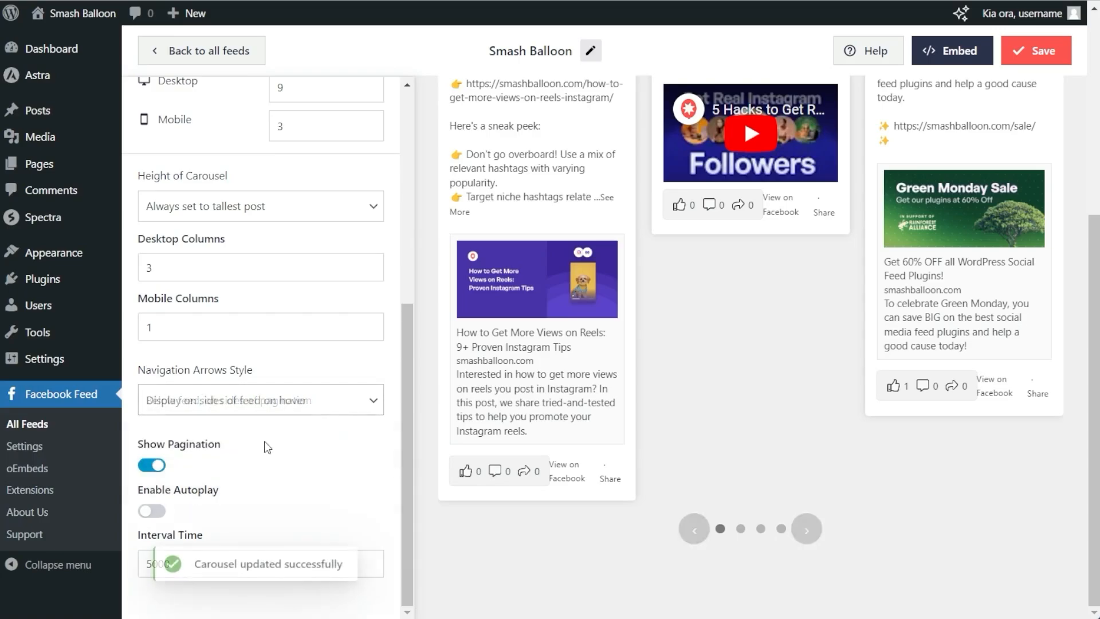
Try autoplay on the carousel, turn it off again, and save the feed.
{"action": "left_click", "coordinate": [158, 514]}
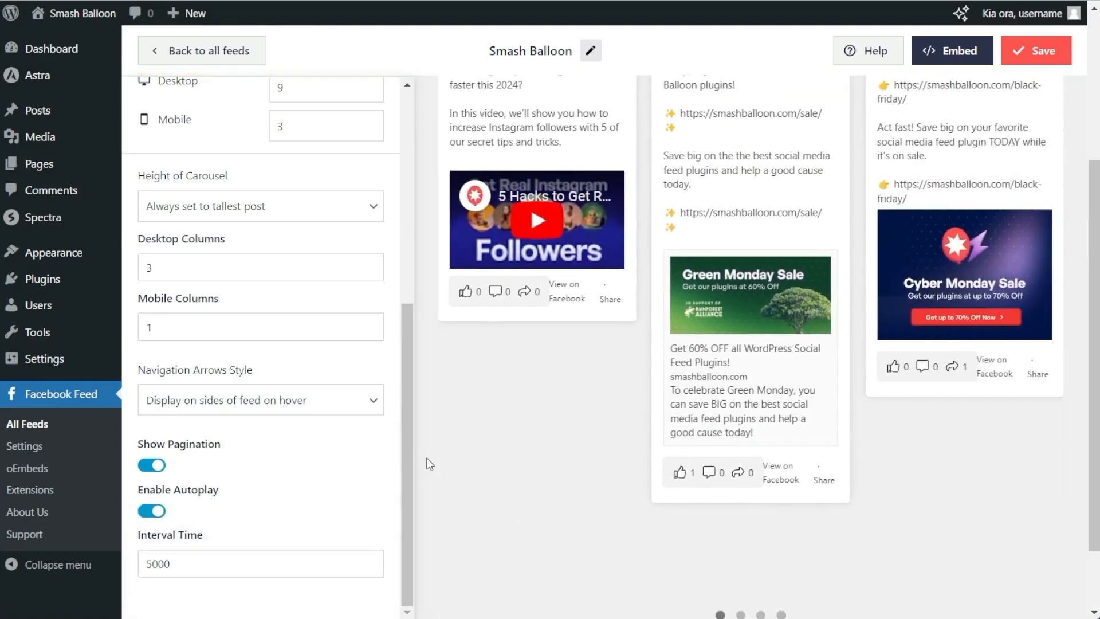
{"action": "left_click", "coordinate": [219, 511]}
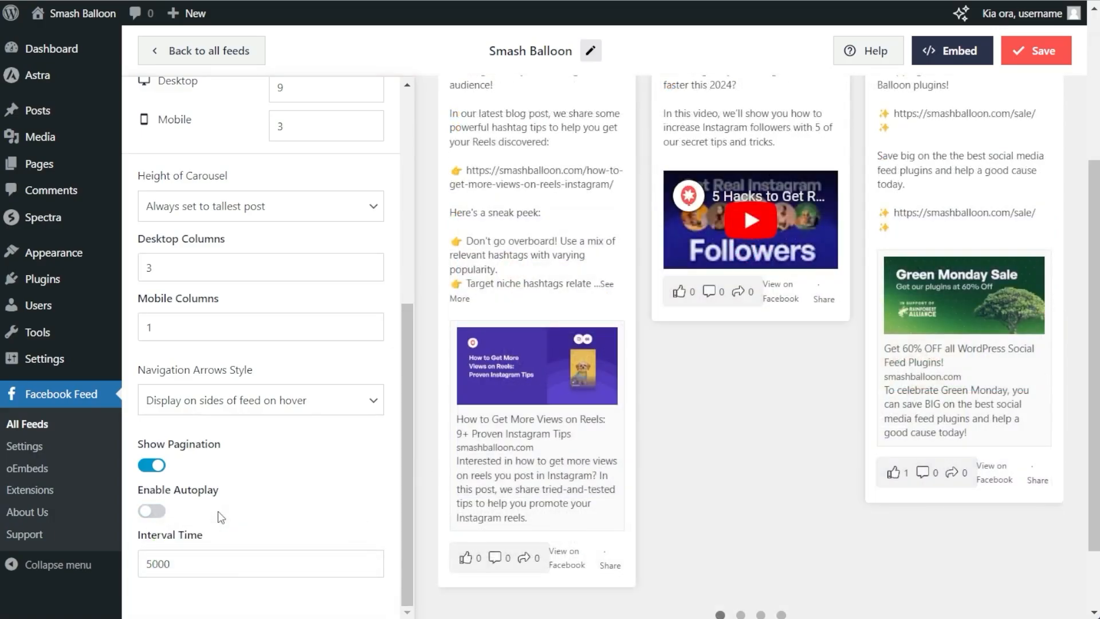
{"action": "left_click", "coordinate": [1039, 59]}
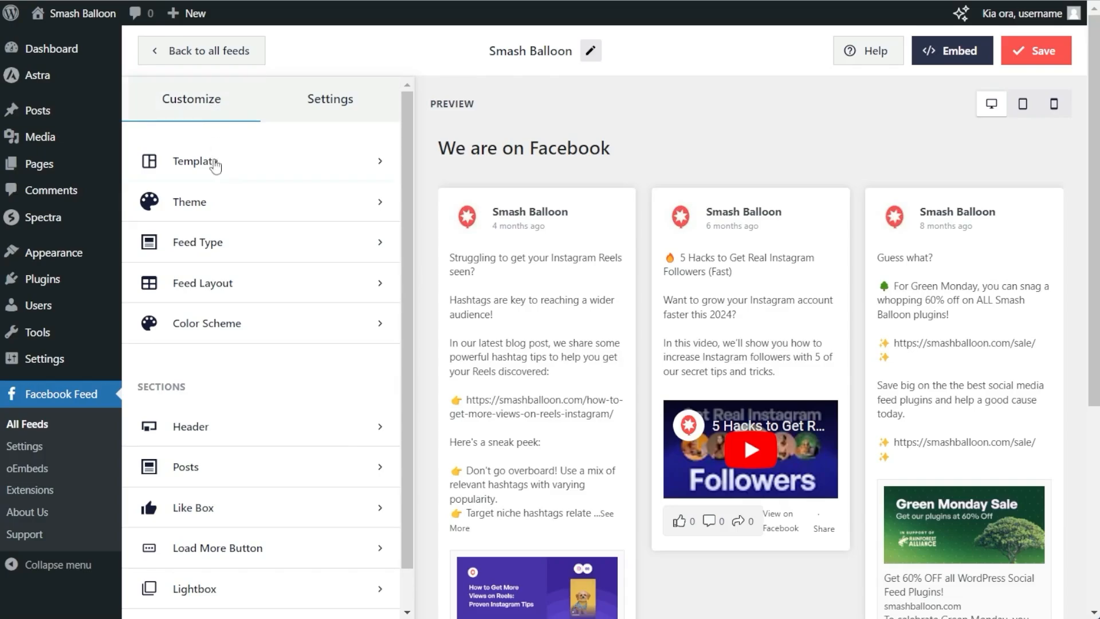
Open the settings for the posts' individual elements, and hide and restore the Post Author element.
{"action": "left_click", "coordinate": [226, 468]}
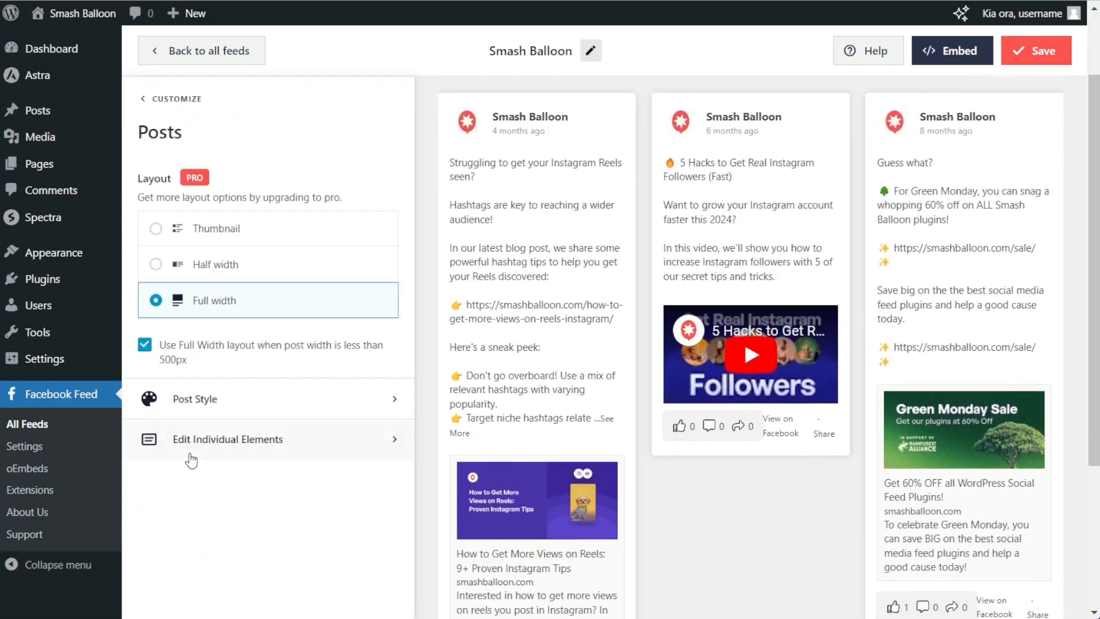
{"action": "left_click", "coordinate": [335, 452]}
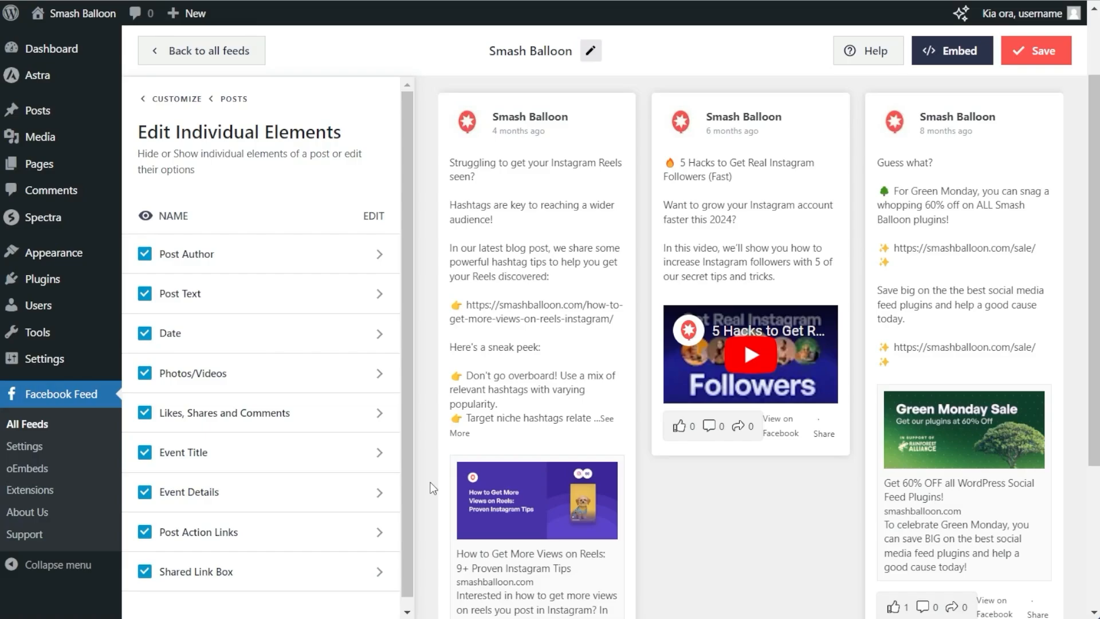
{"action": "left_click", "coordinate": [145, 254]}
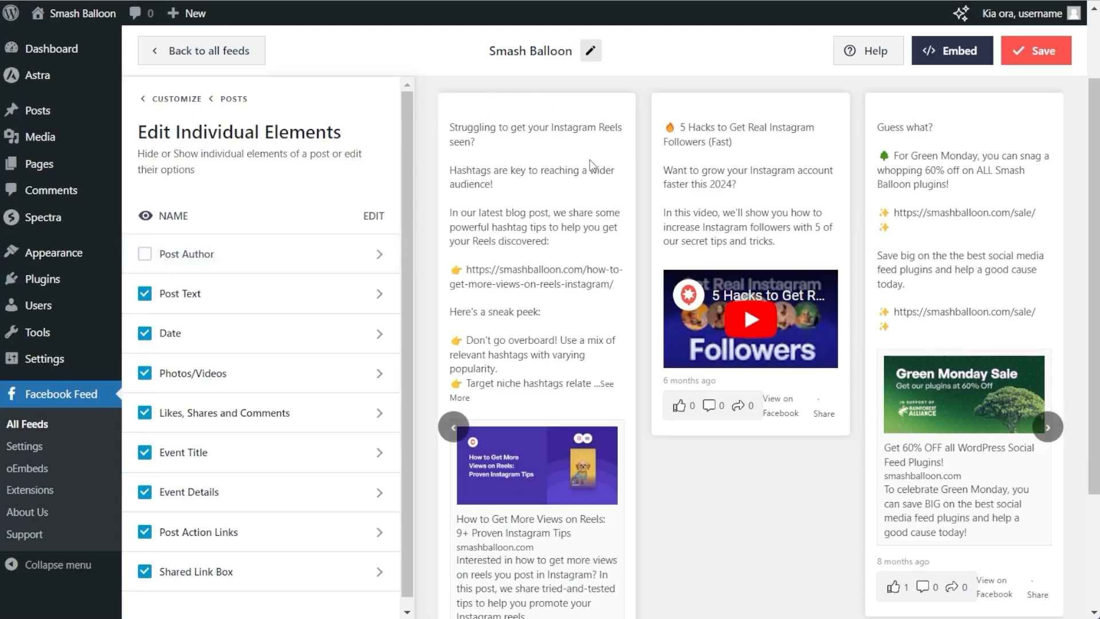
{"action": "left_click", "coordinate": [145, 254]}
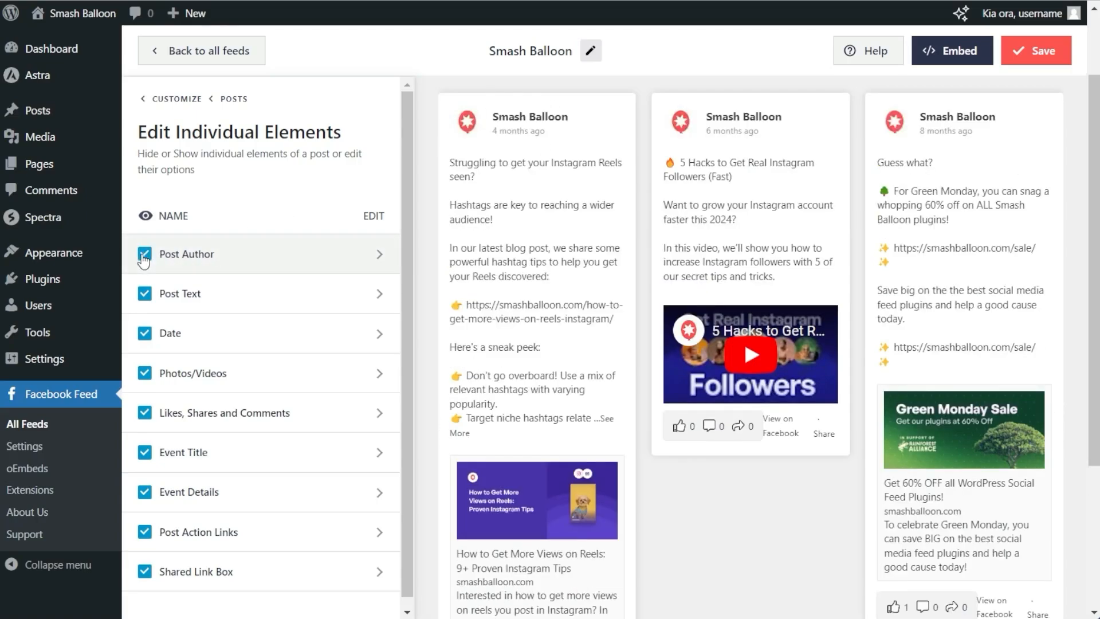
Hide the Photos/Videos, Date, and Likes, Shares and Comments elements, show them all again, and save the feed.
{"action": "left_click", "coordinate": [145, 373]}
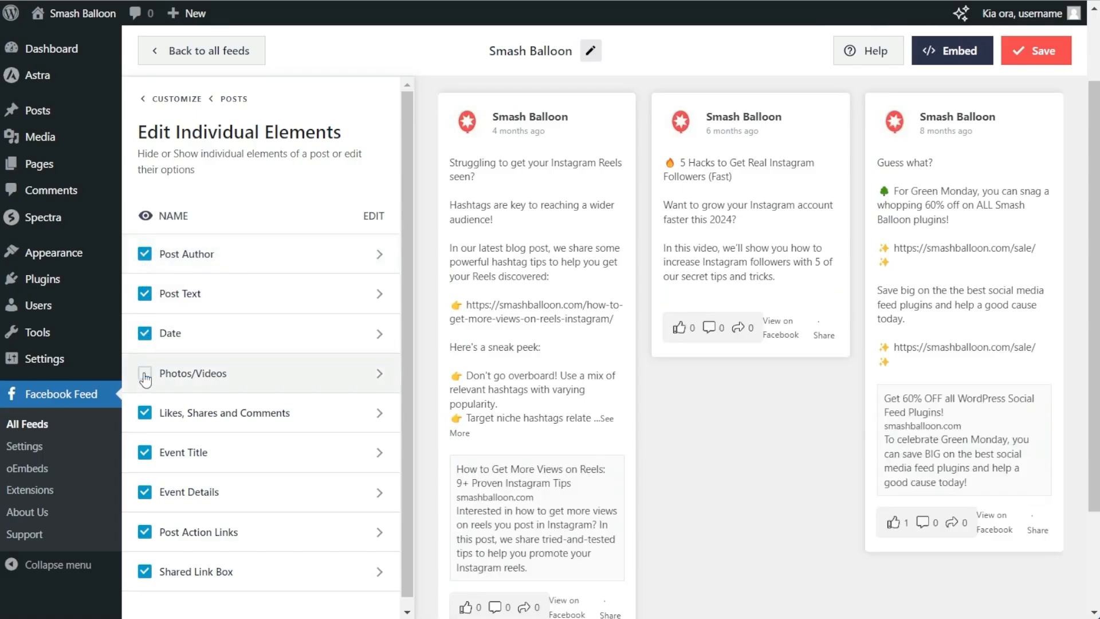
{"action": "left_click", "coordinate": [146, 338]}
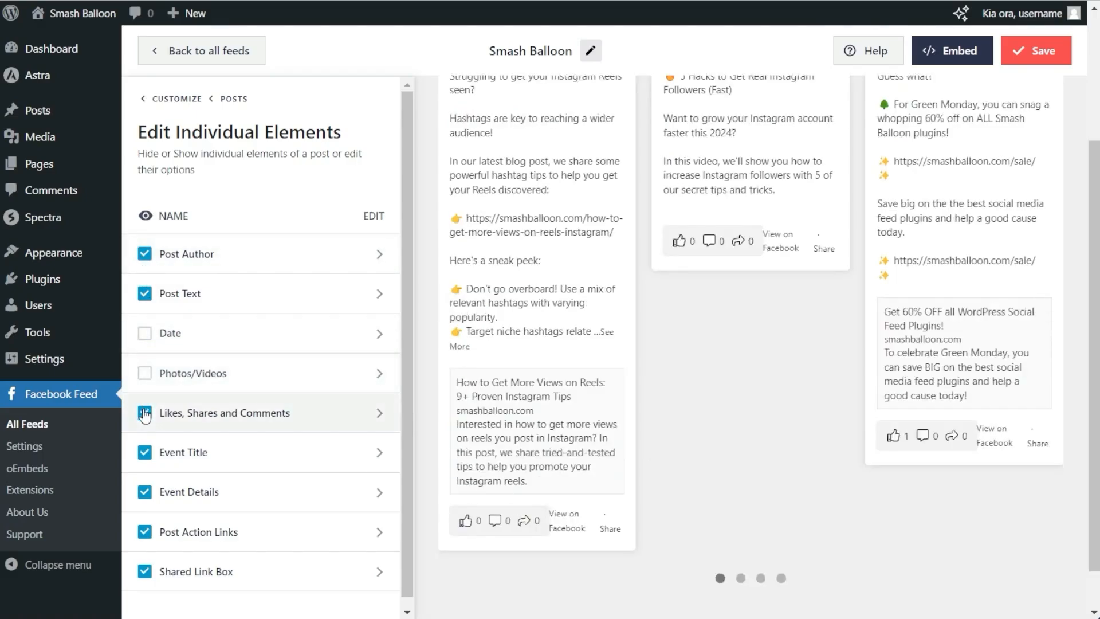
{"action": "left_click", "coordinate": [145, 413]}
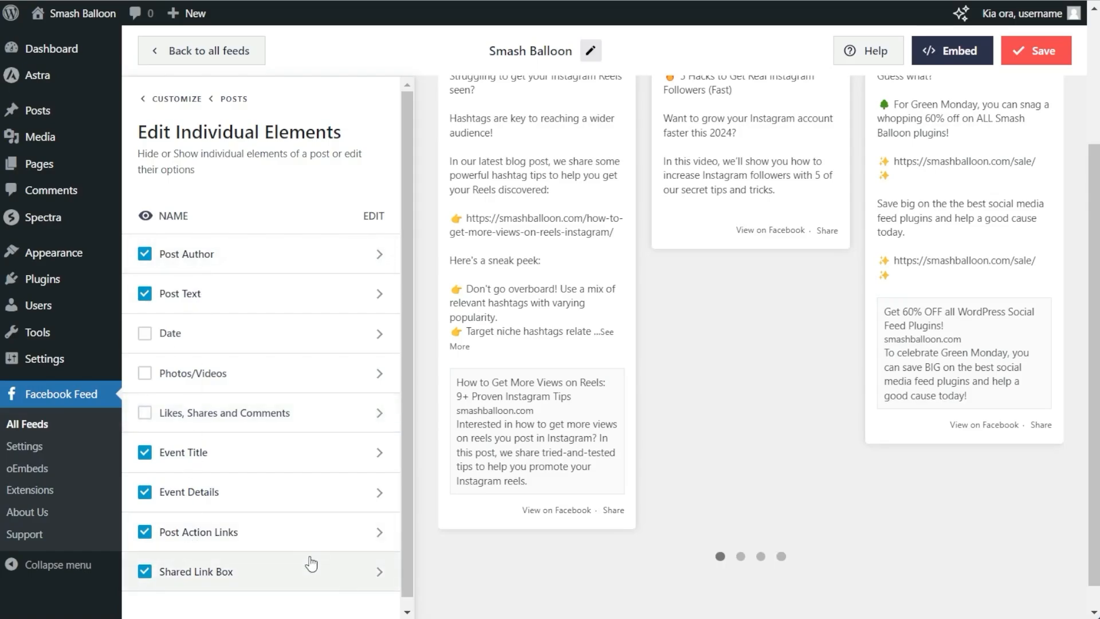
{"action": "left_click", "coordinate": [145, 413]}
{"action": "left_click", "coordinate": [309, 371]}
{"action": "left_click", "coordinate": [344, 344]}
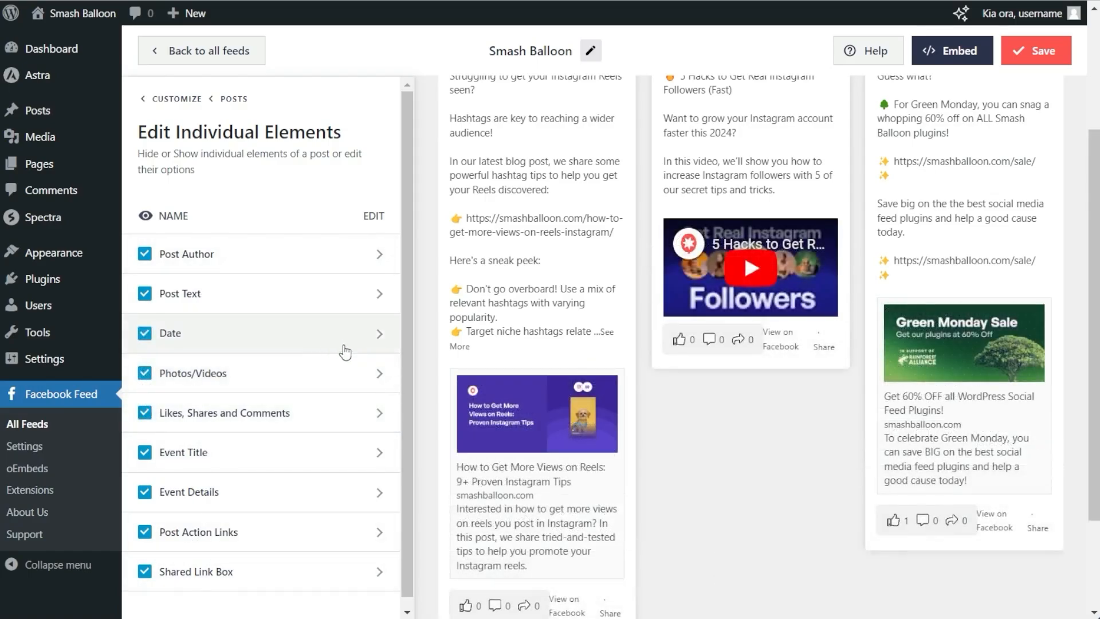
{"action": "scroll", "coordinate": [428, 331], "scroll_direction": "up", "scroll_amount": 3}
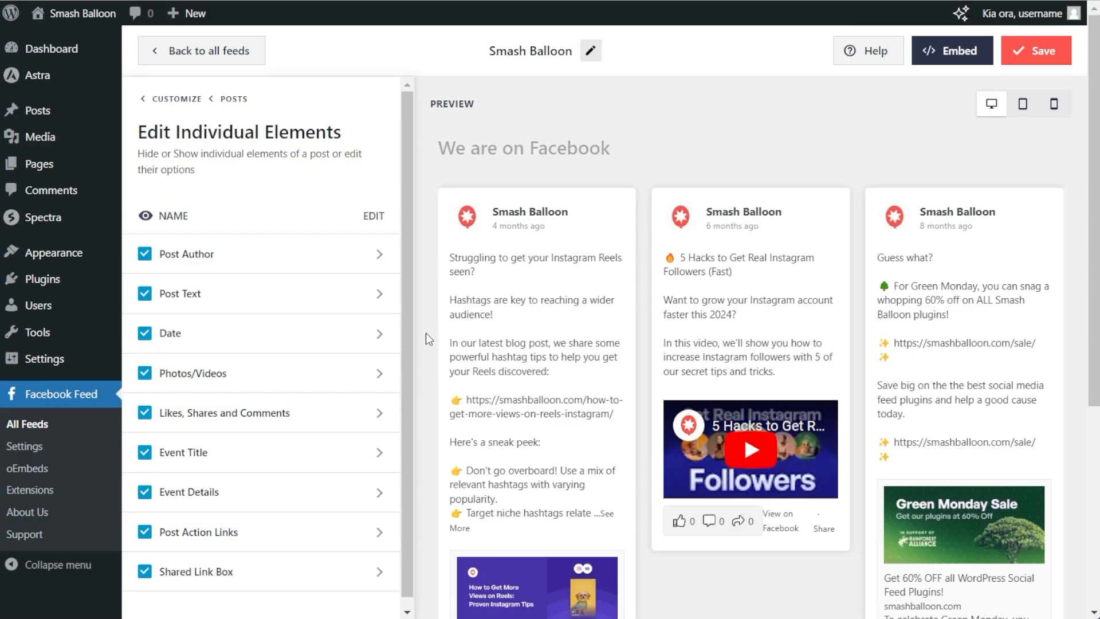
{"action": "left_click", "coordinate": [1053, 57]}
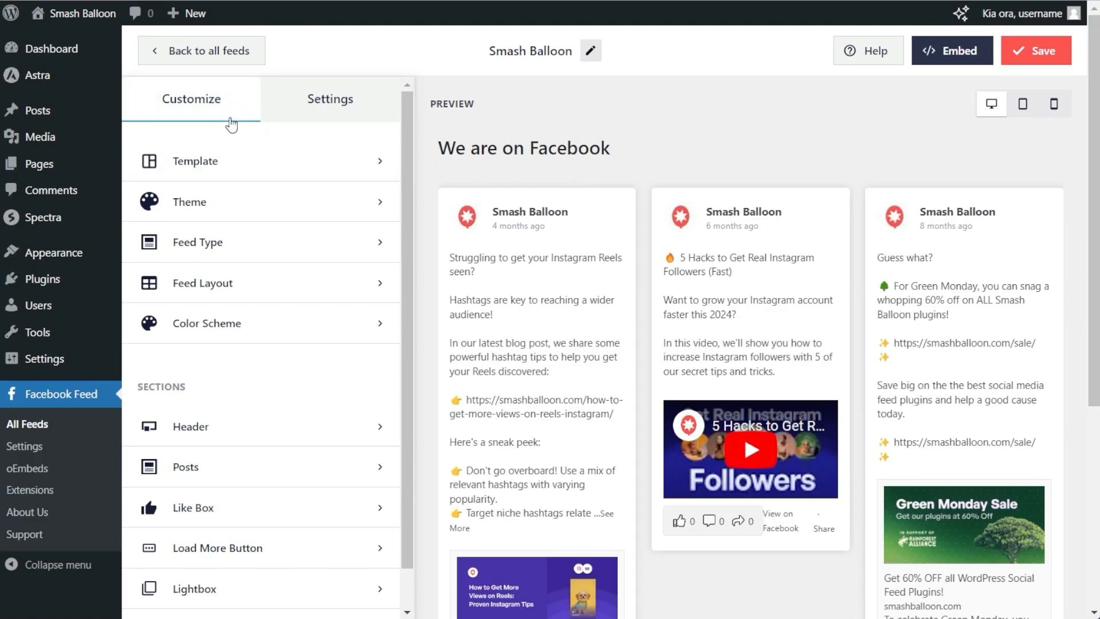
Change the feed's header text to "Our Latest Posts" and switch the header type to Visual.
{"action": "left_click", "coordinate": [210, 425]}
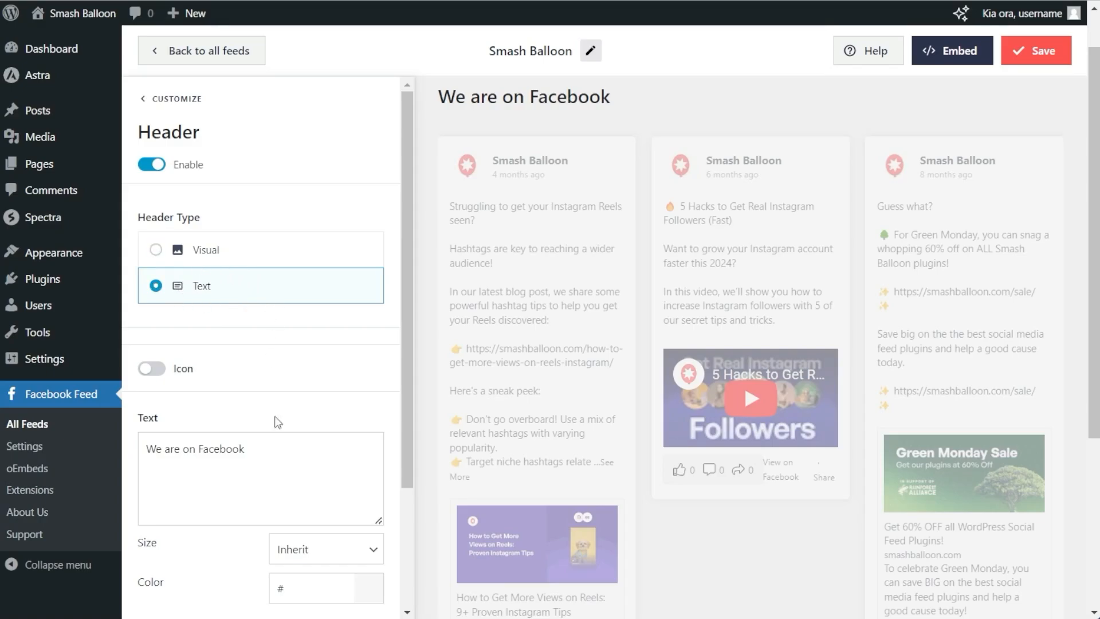
{"action": "triple_click", "coordinate": [273, 461]}
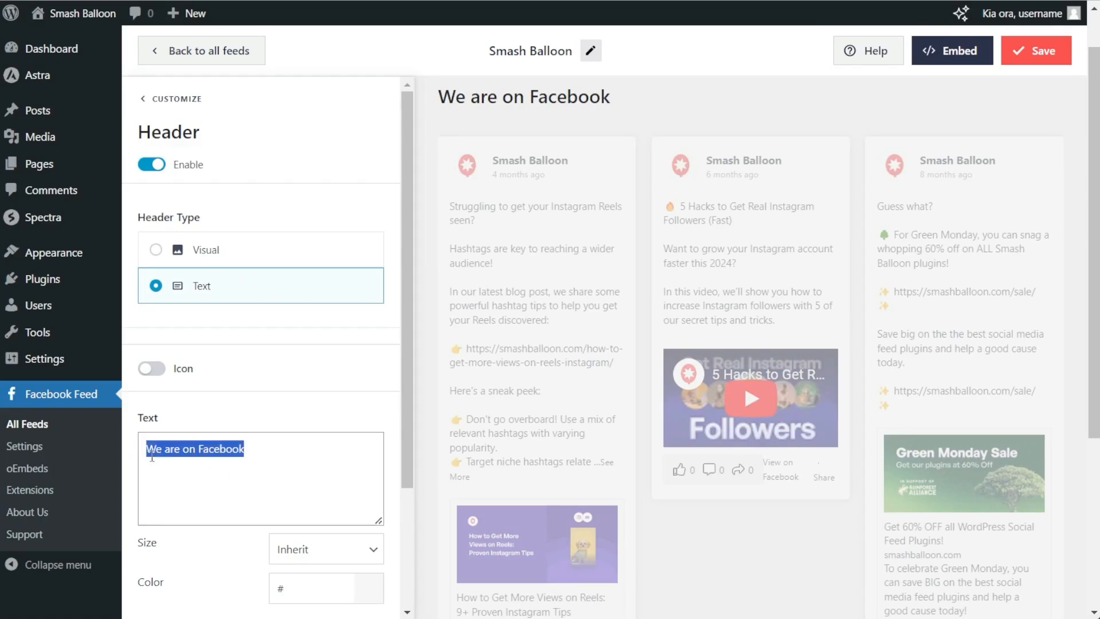
{"action": "type", "text": "Our Latest Posts"}
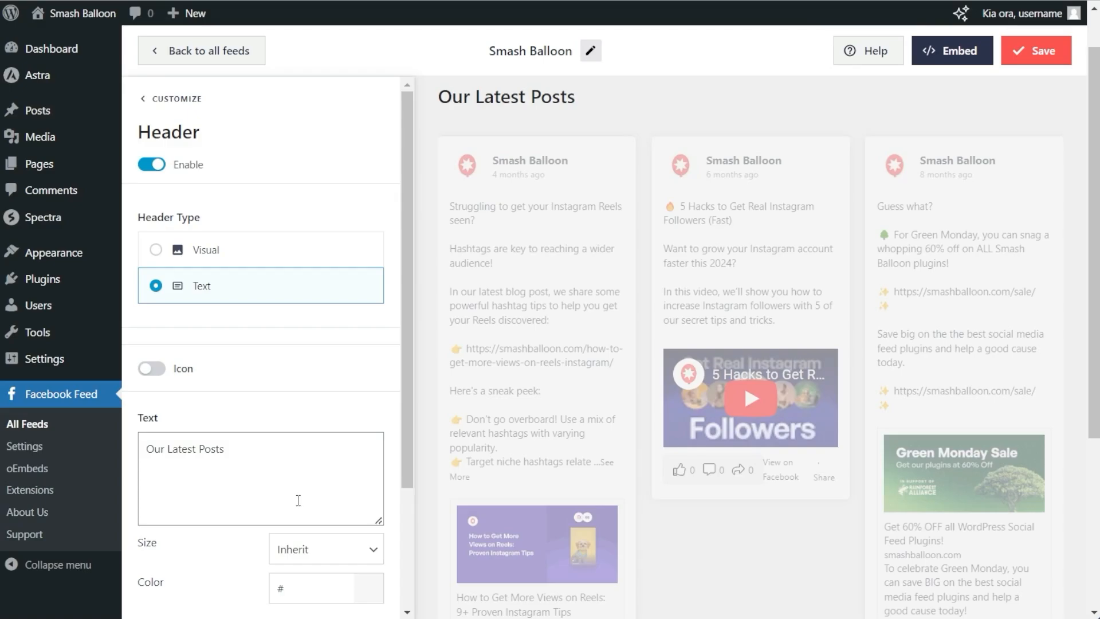
{"action": "left_click", "coordinate": [270, 255]}
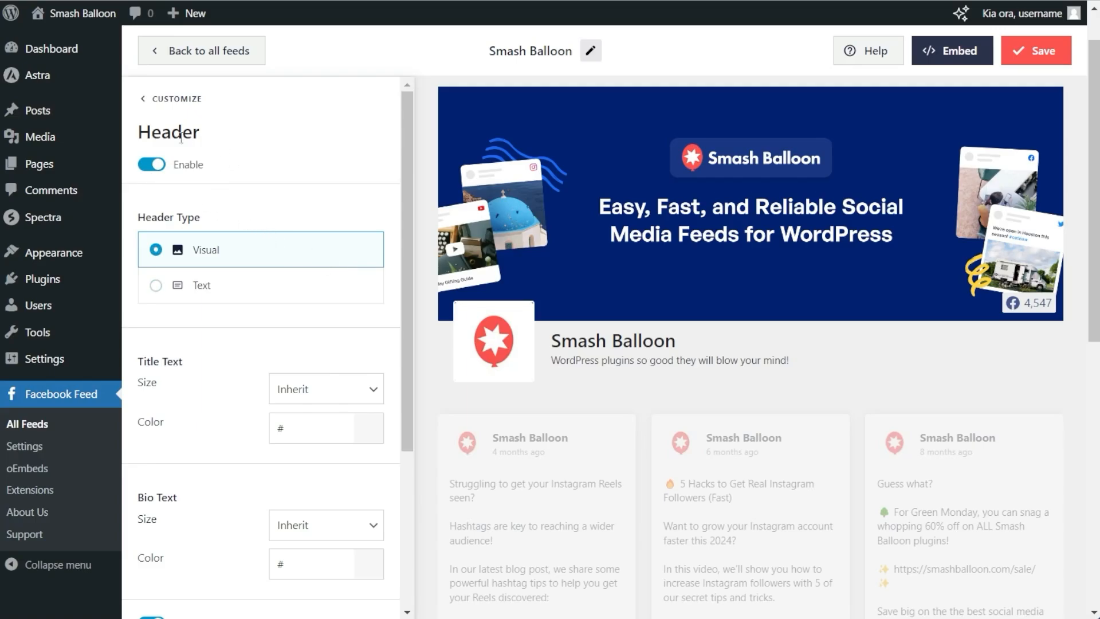
Disable the feed's header and save the feed.
{"action": "left_click", "coordinate": [154, 165]}
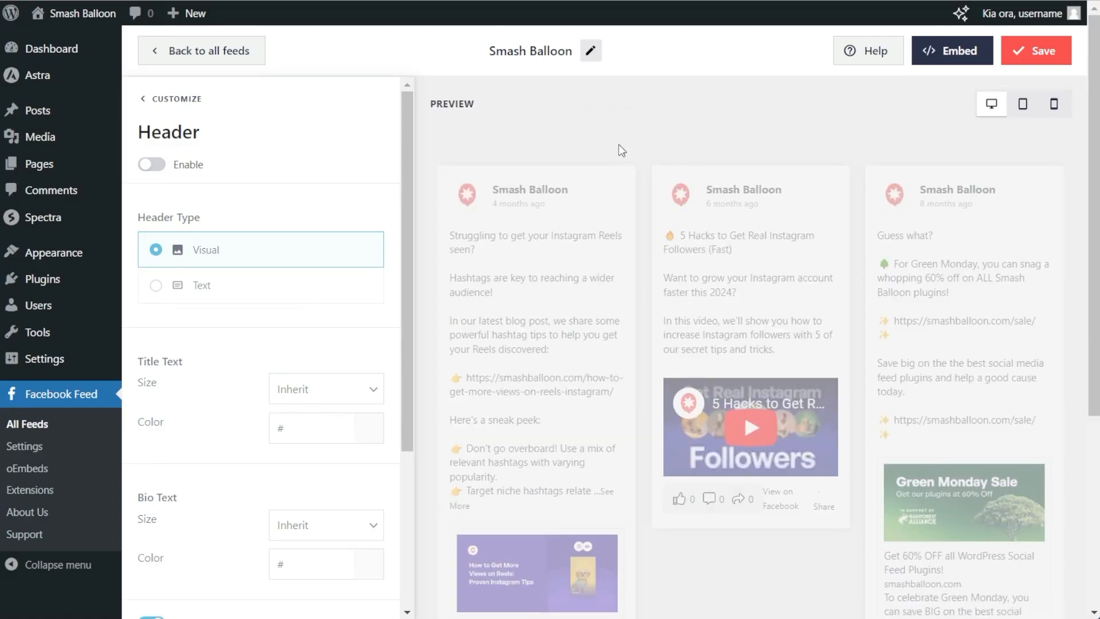
{"action": "left_click", "coordinate": [1033, 52]}
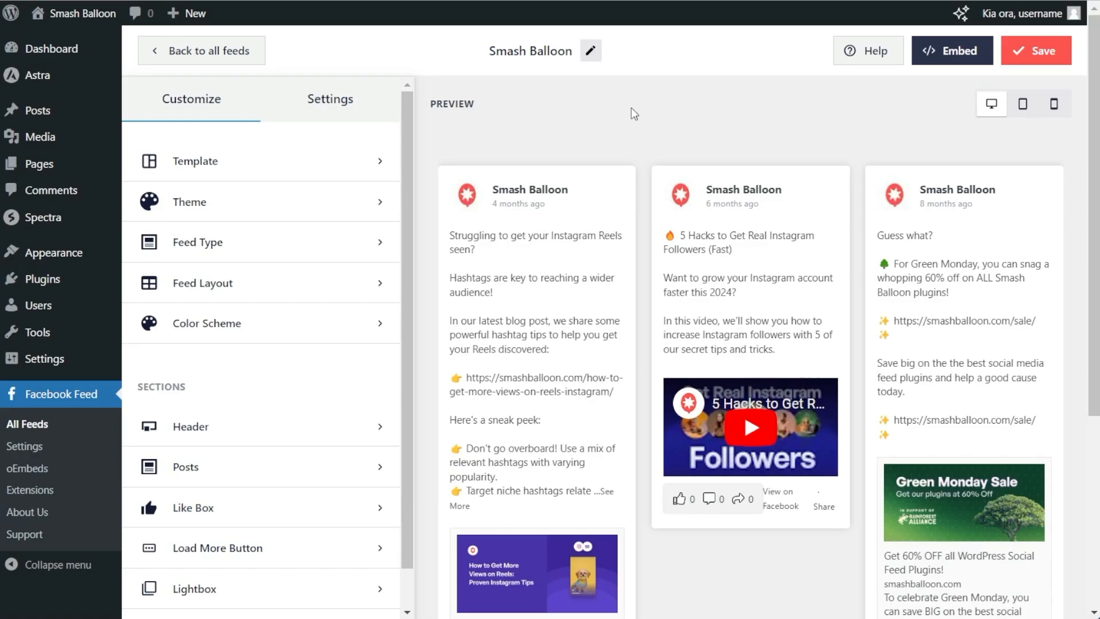
Open the feed's Filters settings and examine the options for post source, shown posts, included and excluded words, and date range.
{"action": "left_click", "coordinate": [346, 116]}
{"action": "left_click", "coordinate": [249, 198]}
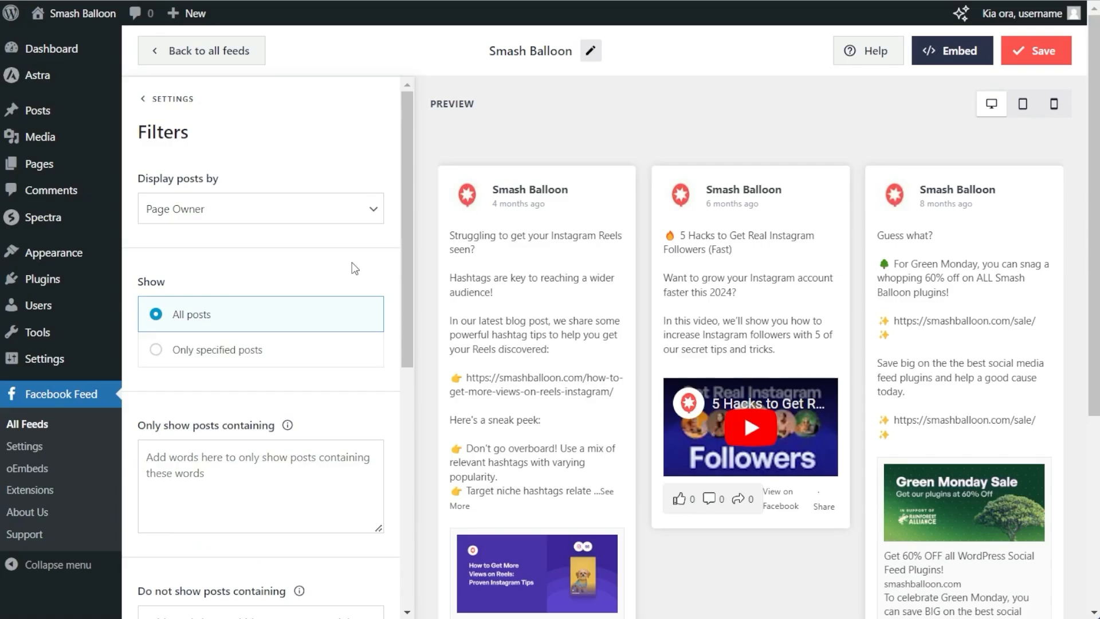
{"action": "left_click", "coordinate": [287, 213]}
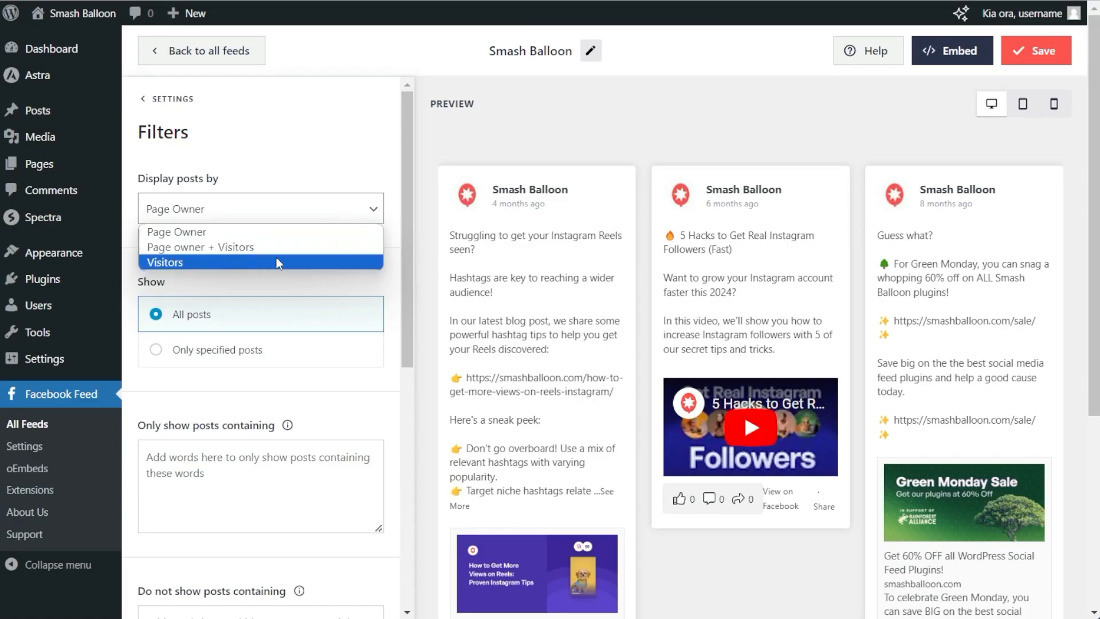
{"action": "left_click", "coordinate": [296, 182]}
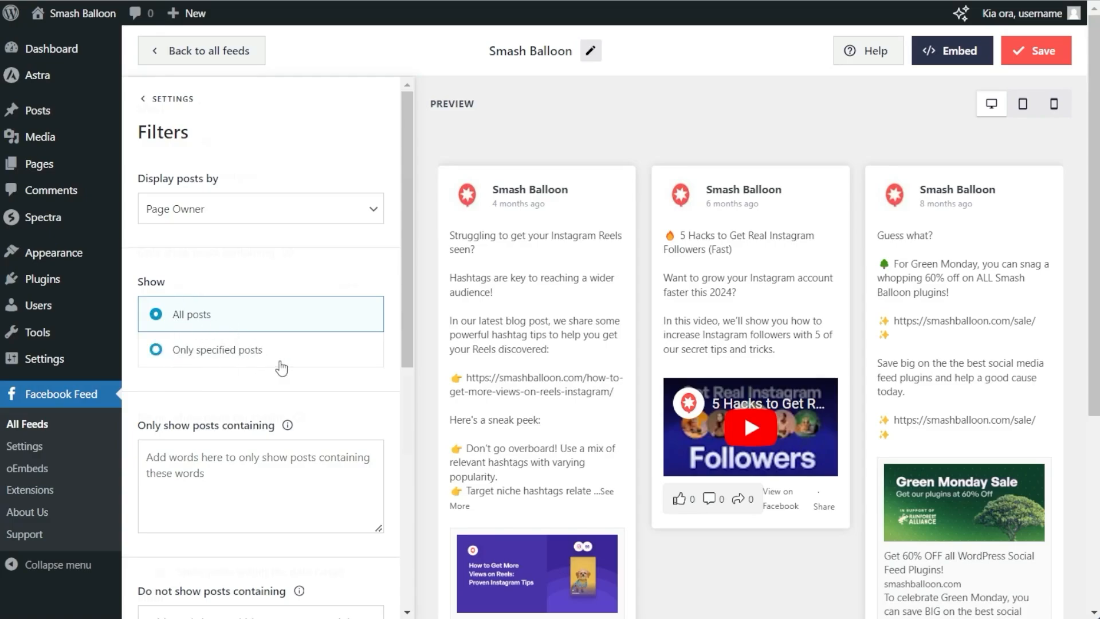
{"action": "scroll", "coordinate": [307, 299], "scroll_direction": "down", "scroll_amount": 3}
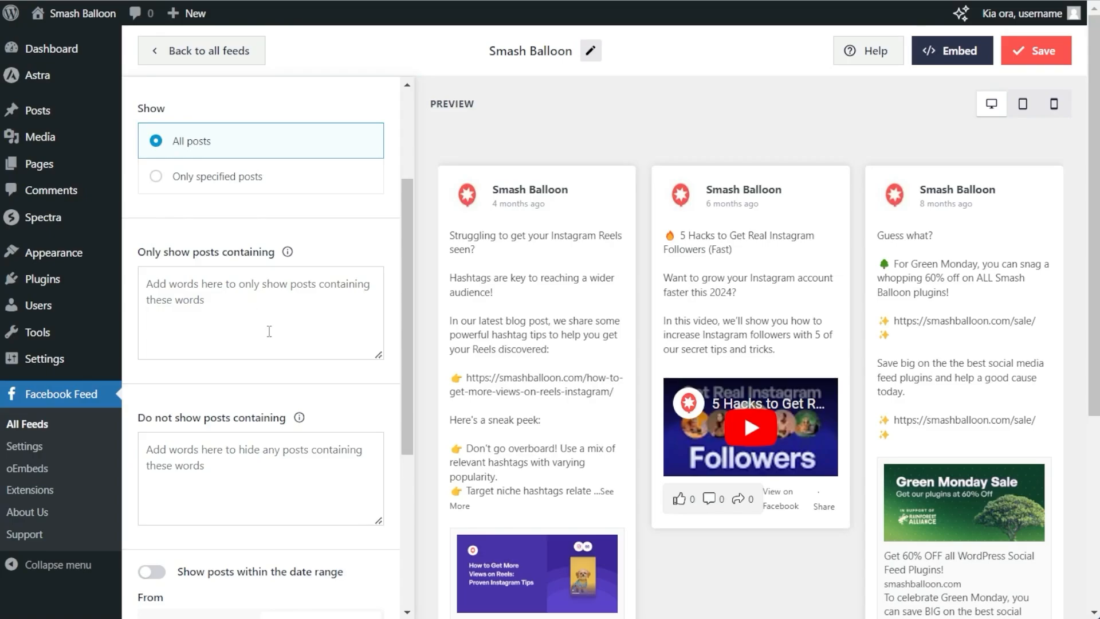
{"action": "scroll", "coordinate": [268, 331], "scroll_direction": "down", "scroll_amount": 4}
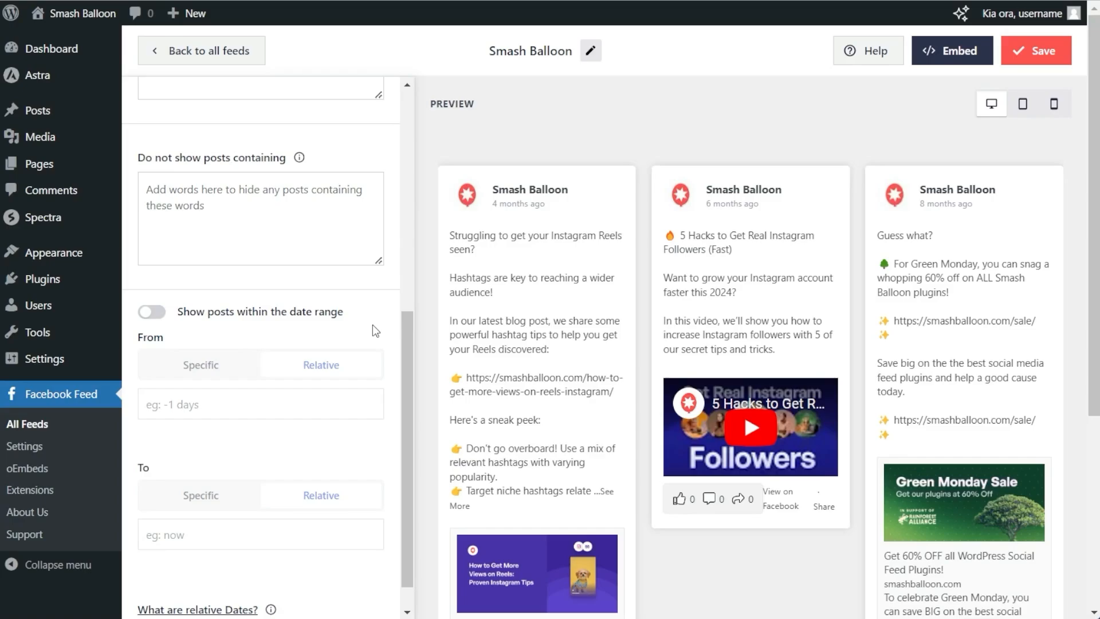
{"action": "scroll", "coordinate": [372, 331], "scroll_direction": "down", "scroll_amount": 1}
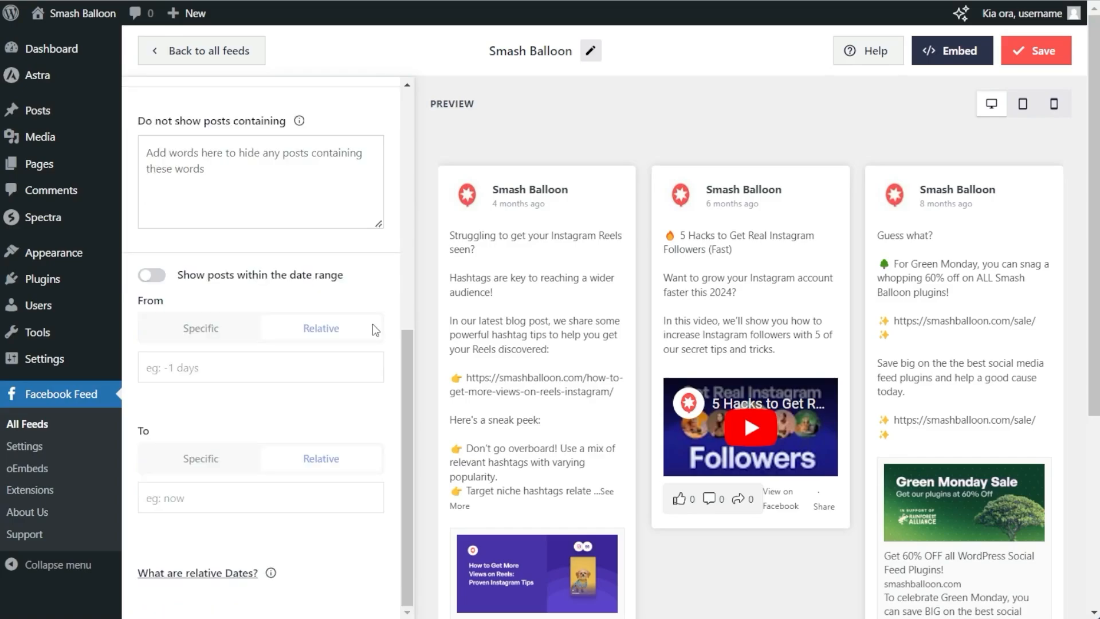
Save the feed and copy its embed shortcode.
{"action": "left_click", "coordinate": [1050, 53]}
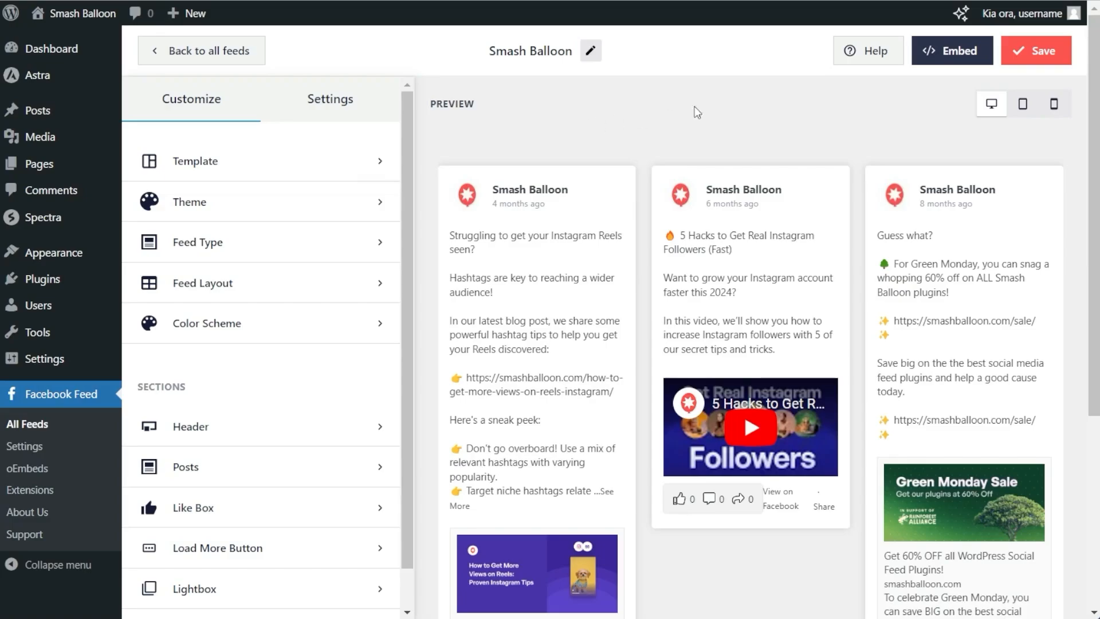
{"action": "left_click", "coordinate": [961, 53]}
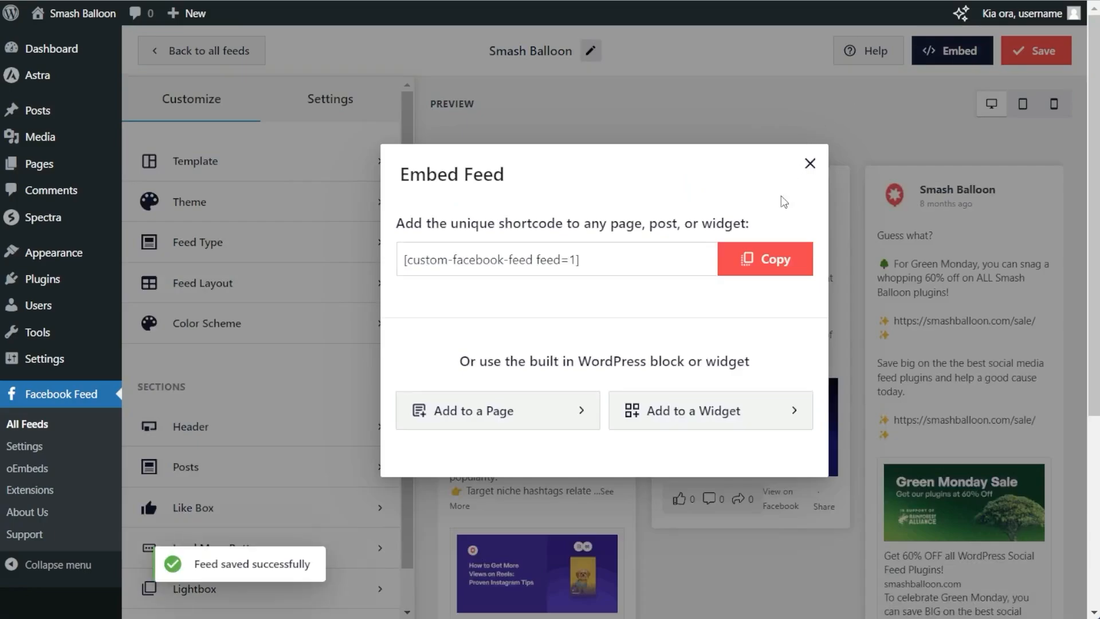
{"action": "left_click", "coordinate": [770, 261]}
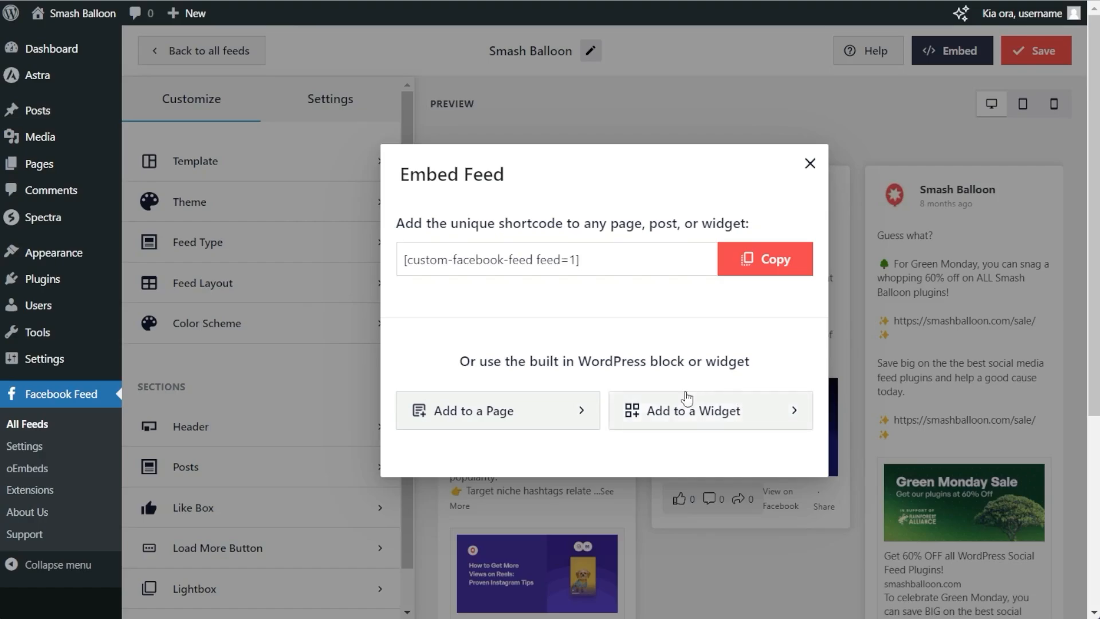
Choose to embed the feed on an existing page and add it to the Facebook page.
{"action": "left_click", "coordinate": [516, 414]}
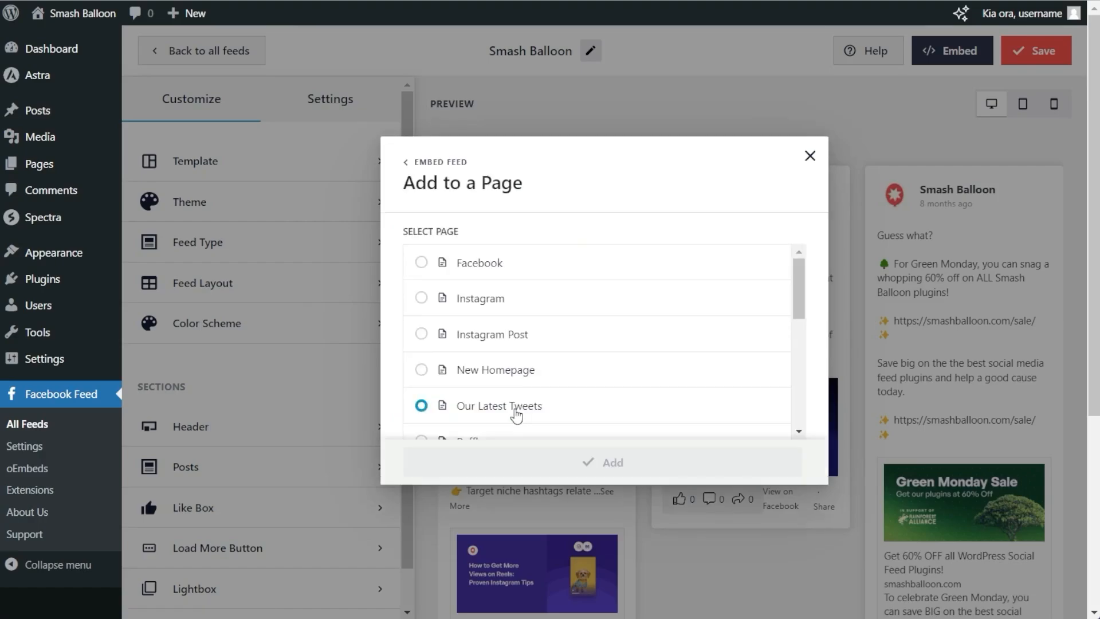
{"action": "left_click", "coordinate": [497, 269]}
{"action": "left_click", "coordinate": [603, 465]}
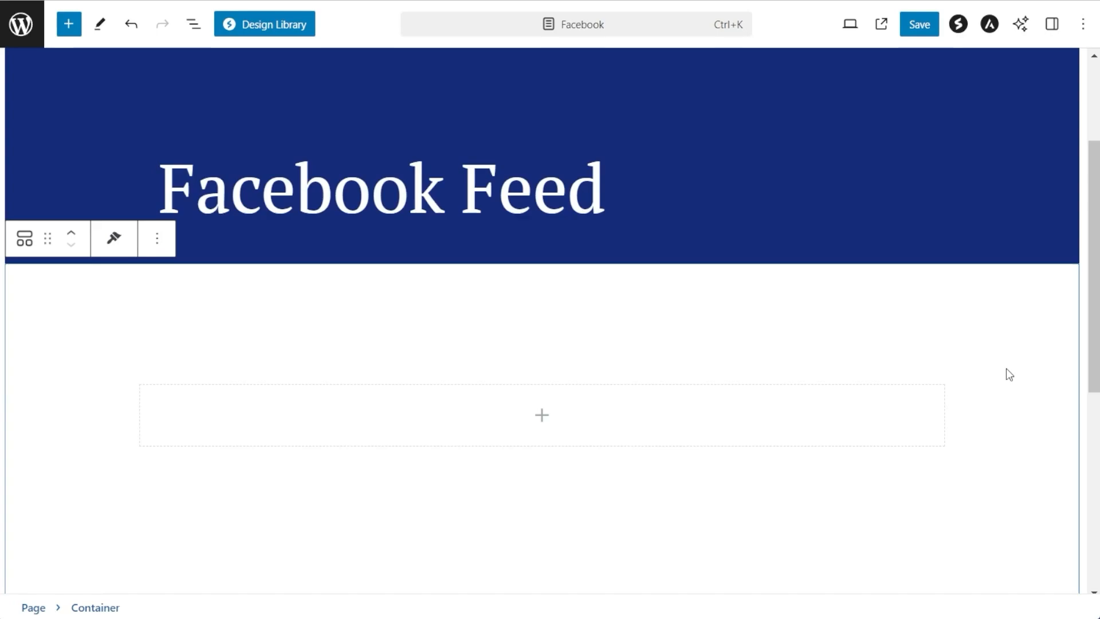
Try to insert the copied feed shortcode in a Shortcode block inside the empty container below the page title.
{"action": "left_click", "coordinate": [541, 415]}
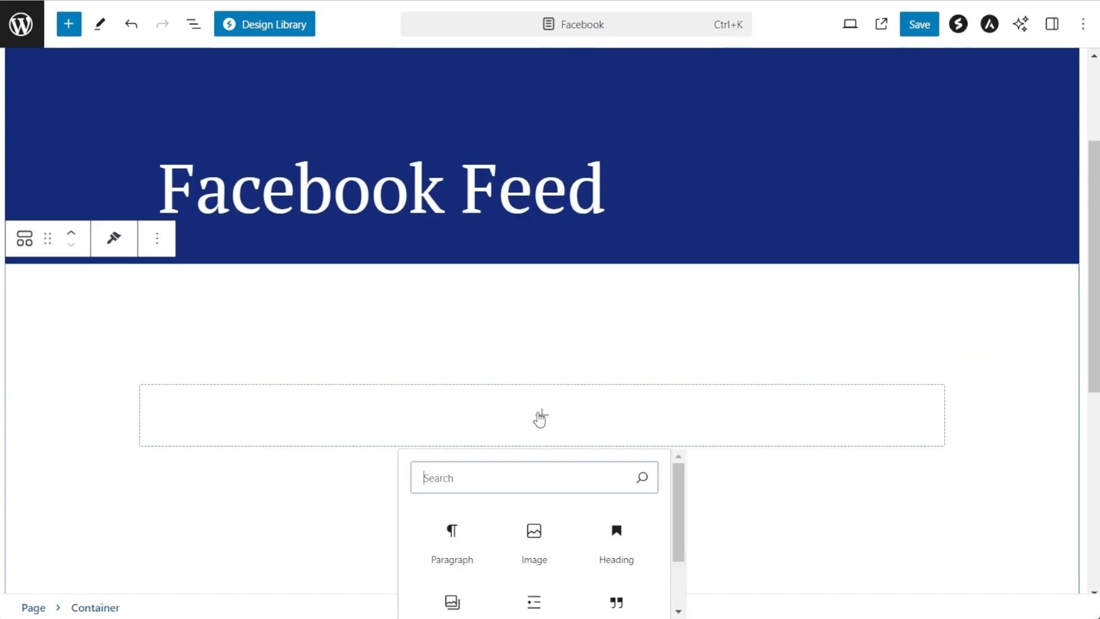
{"action": "type", "text": "shortcode"}
{"action": "key", "text": "Return"}
{"action": "key", "text": "ctrl+v"}
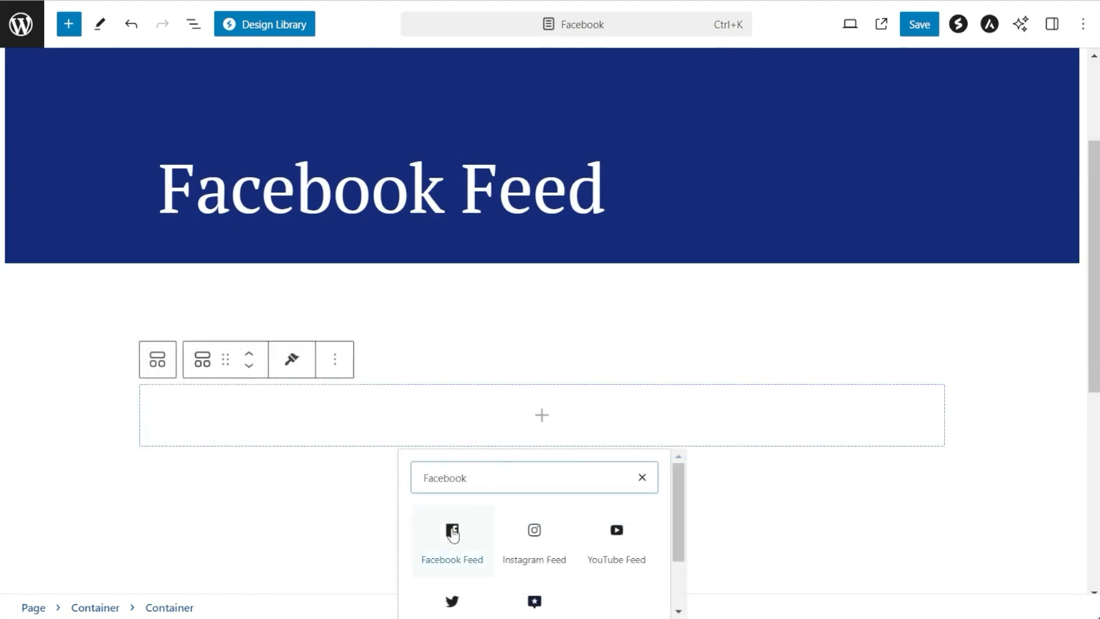
Insert a Facebook Feed block in the empty container and select the Smash Balloon feed for it.
{"action": "left_click", "coordinate": [442, 553]}
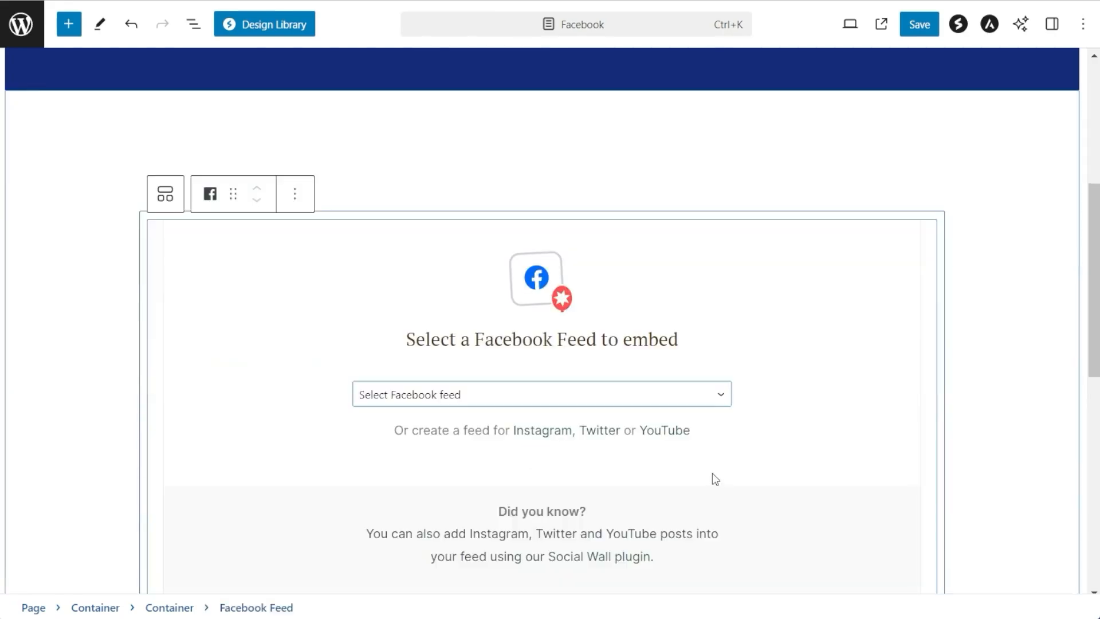
{"action": "left_click", "coordinate": [716, 399]}
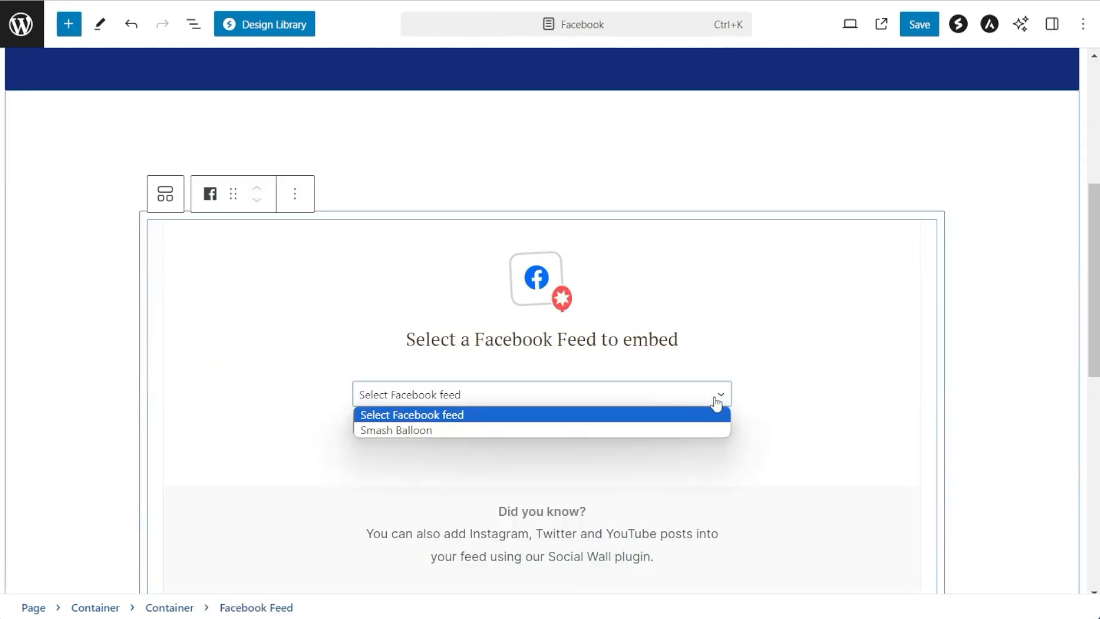
{"action": "left_click", "coordinate": [414, 431]}
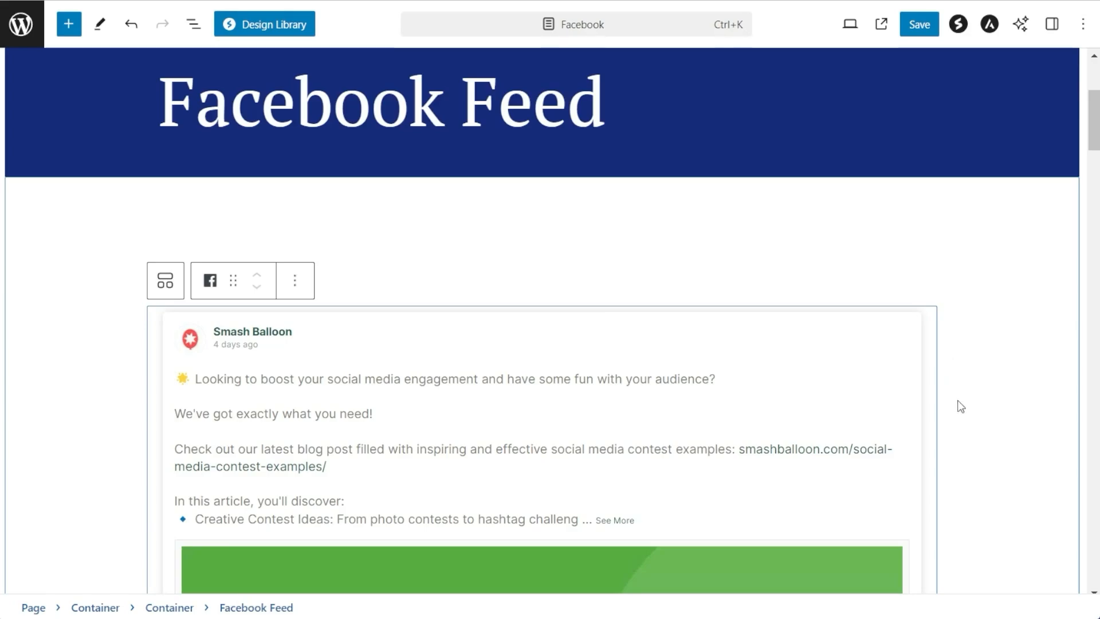
Save the Facebook page and open it on the live website.
{"action": "left_click", "coordinate": [918, 24]}
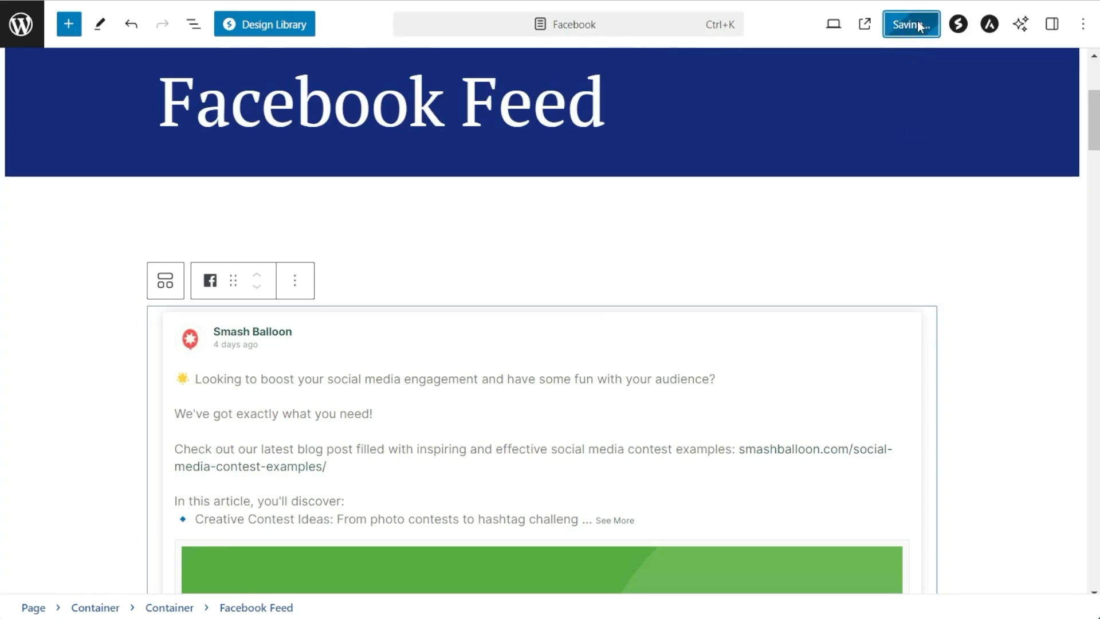
{"action": "left_click", "coordinate": [881, 24]}
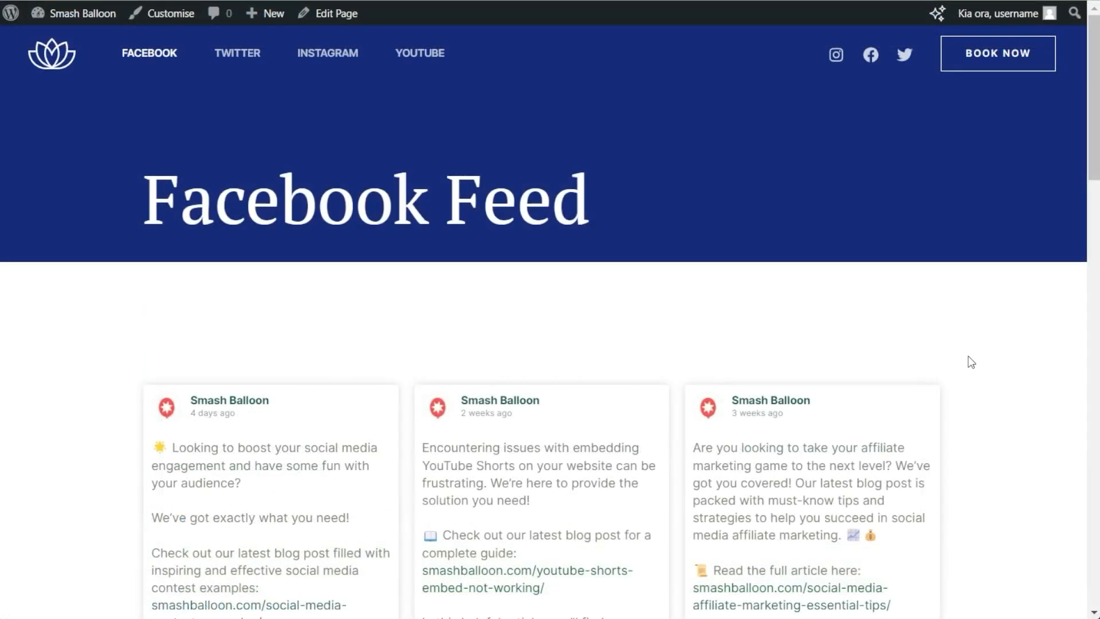
Examine the embedded feed on the live page, including its posts, carousel navigation and the middle post's View on Facebook link.
{"action": "scroll", "coordinate": [973, 352], "scroll_direction": "down", "scroll_amount": 1}
{"action": "scroll", "coordinate": [973, 338], "scroll_direction": "down", "scroll_amount": 4}
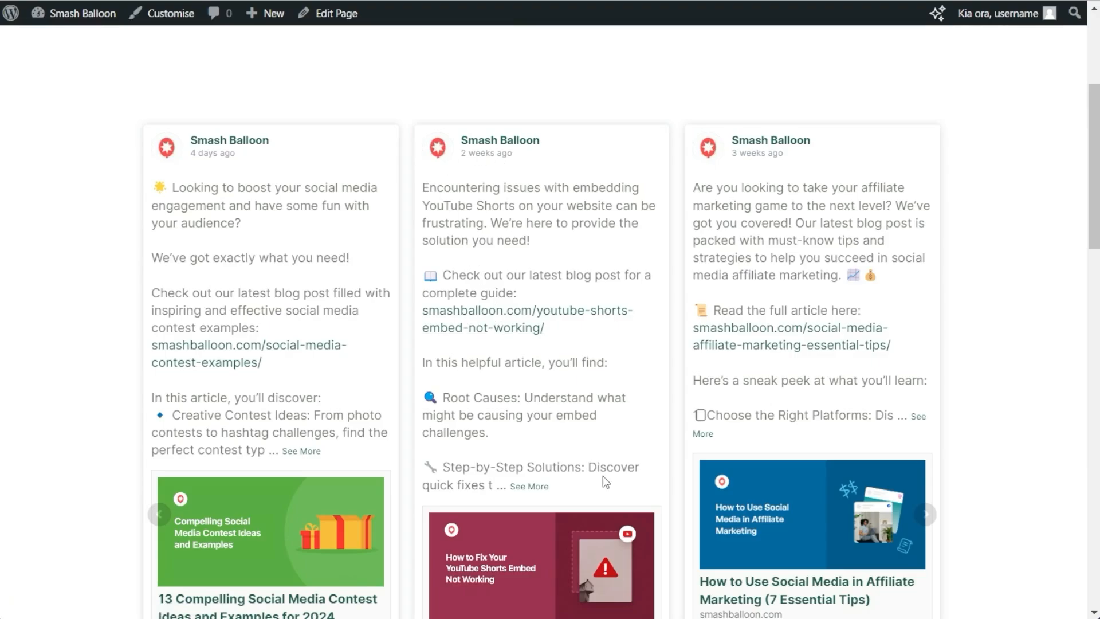
{"action": "scroll", "coordinate": [603, 475], "scroll_direction": "down", "scroll_amount": 3}
{"action": "scroll", "coordinate": [678, 472], "scroll_direction": "down", "scroll_amount": 3}
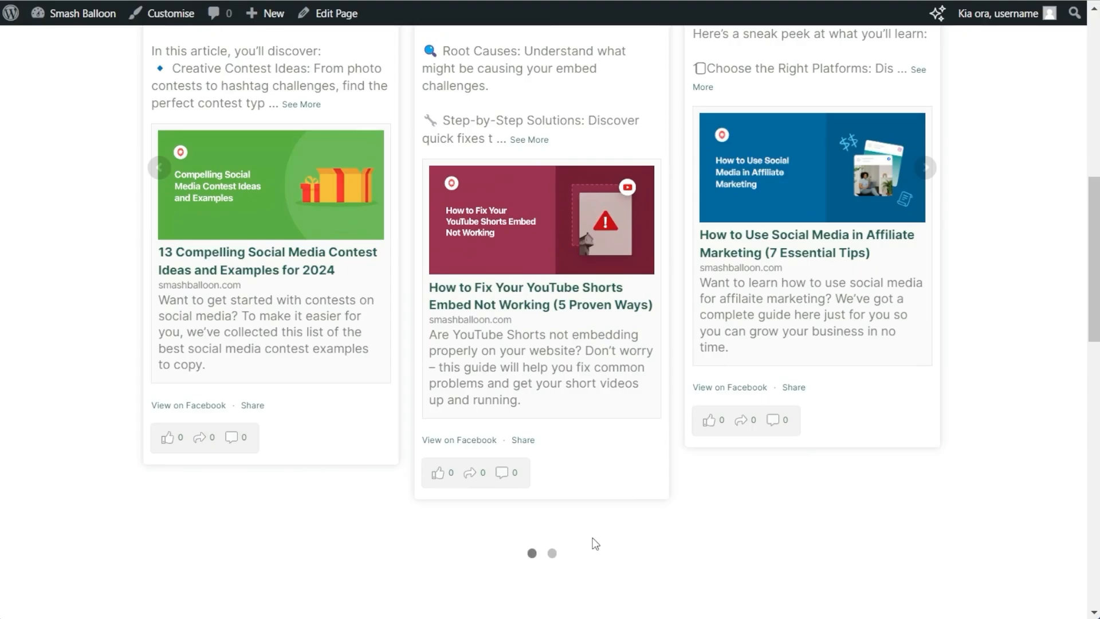
{"action": "scroll", "coordinate": [603, 535], "scroll_direction": "up", "scroll_amount": 2}
{"action": "left_click", "coordinate": [924, 256]}
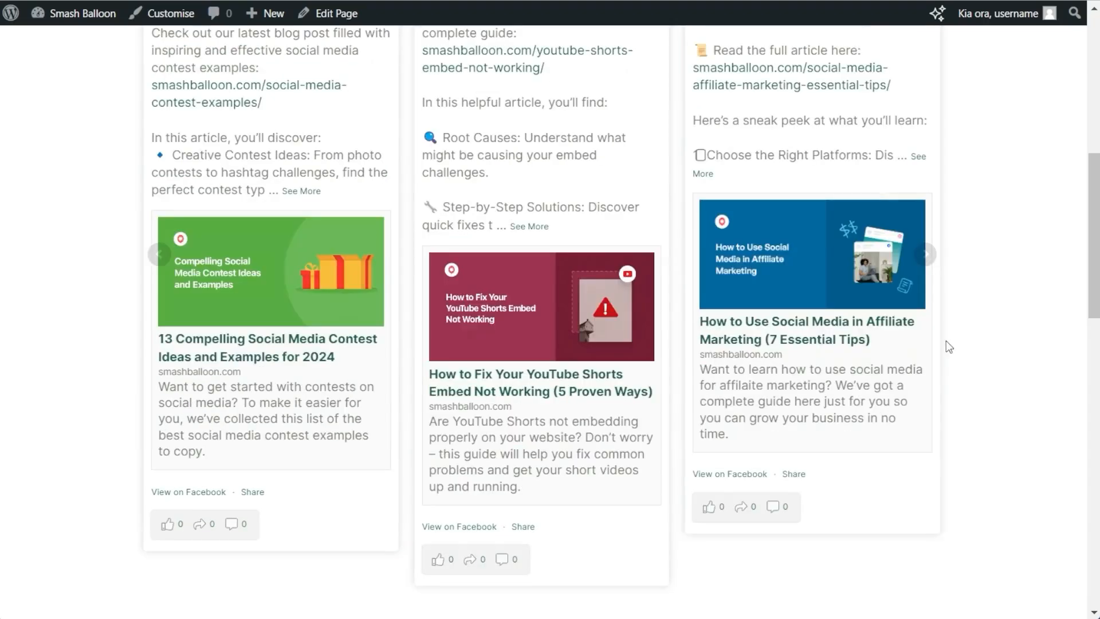
{"action": "left_click", "coordinate": [924, 254]}
{"action": "scroll", "coordinate": [630, 515], "scroll_direction": "down", "scroll_amount": 2}
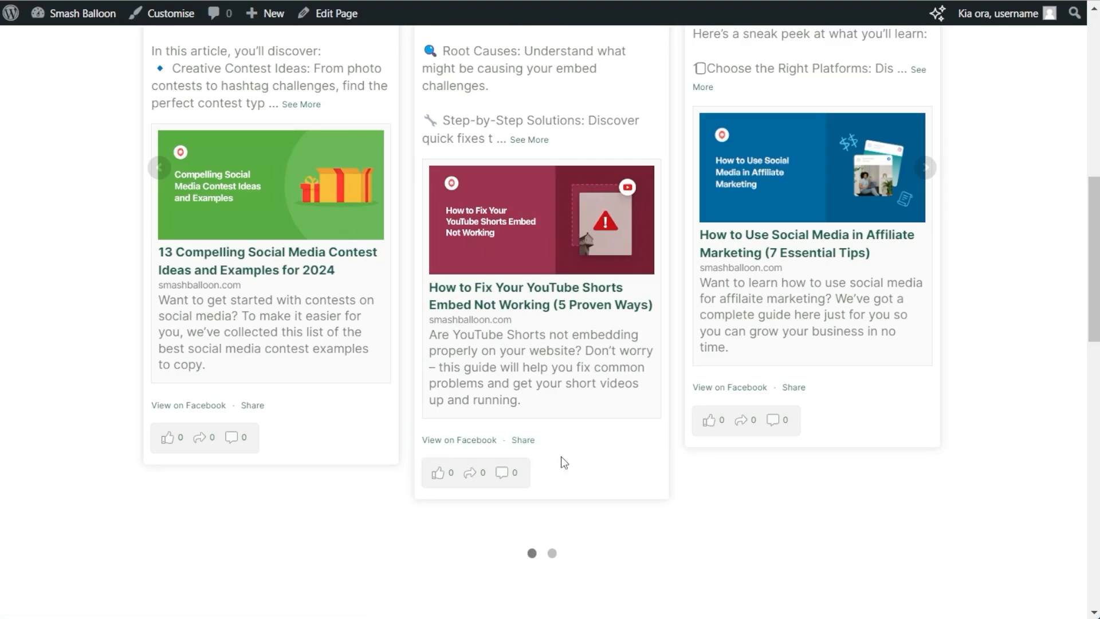
{"action": "left_click", "coordinate": [460, 441]}
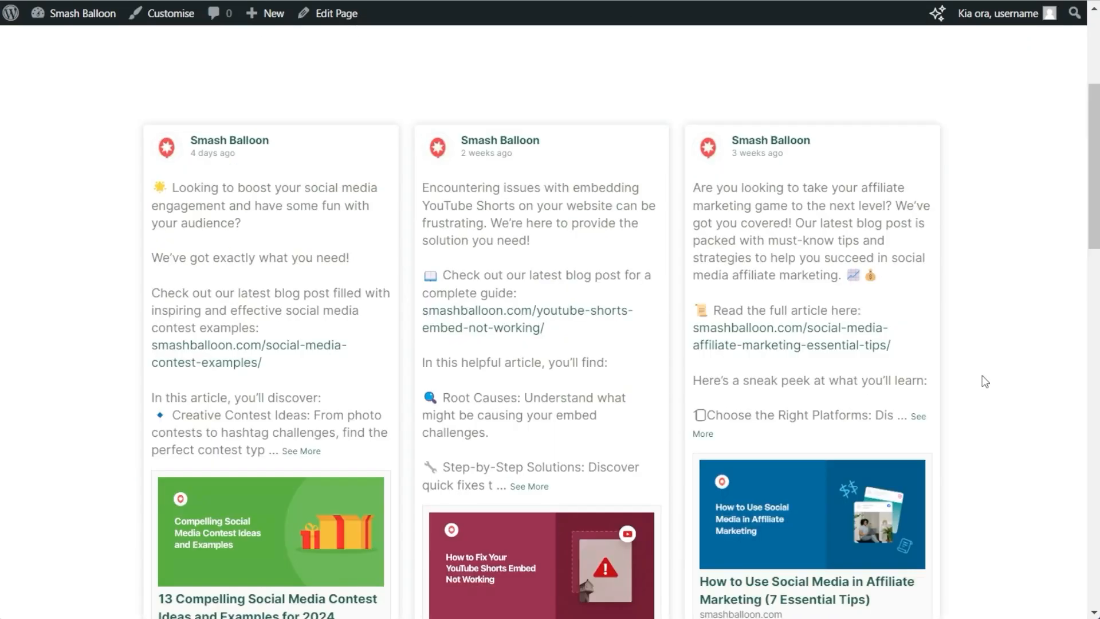
{"action": "scroll", "coordinate": [981, 377], "scroll_direction": "down", "scroll_amount": 2}
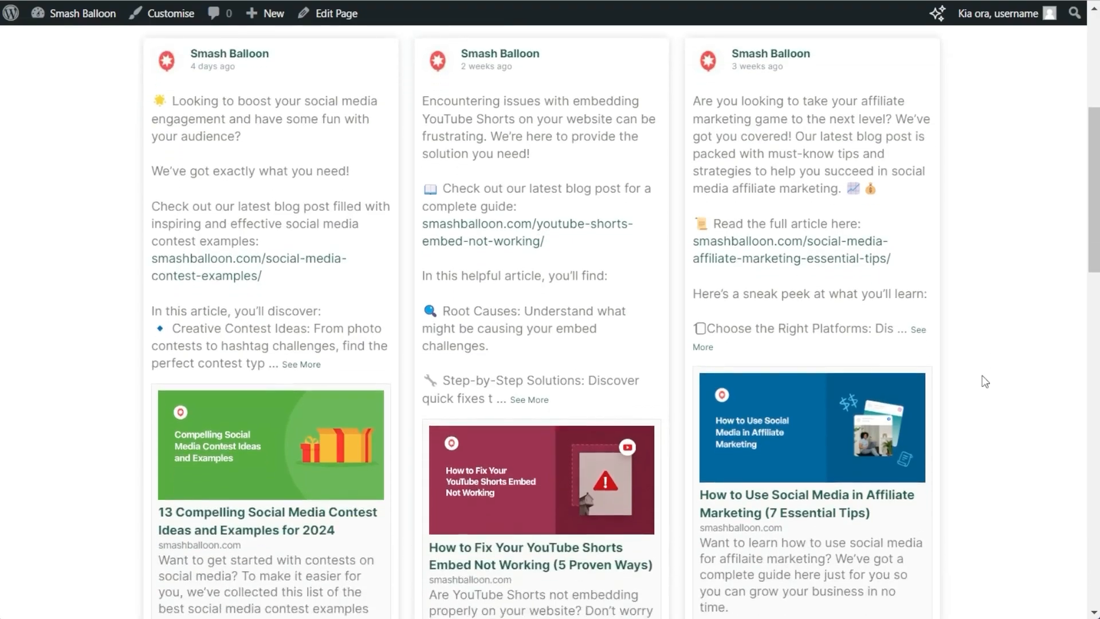